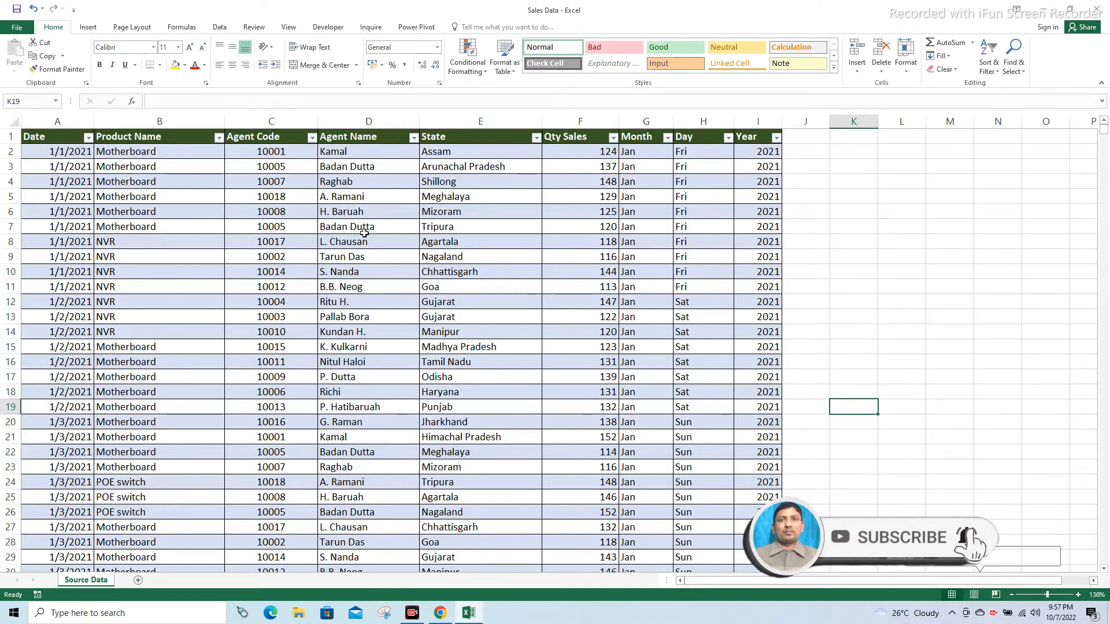
# - Review the column headers of the sales data table, from Date and Product Name through to Year
pyautogui.click(249, 243)
pyautogui.click(54, 137)
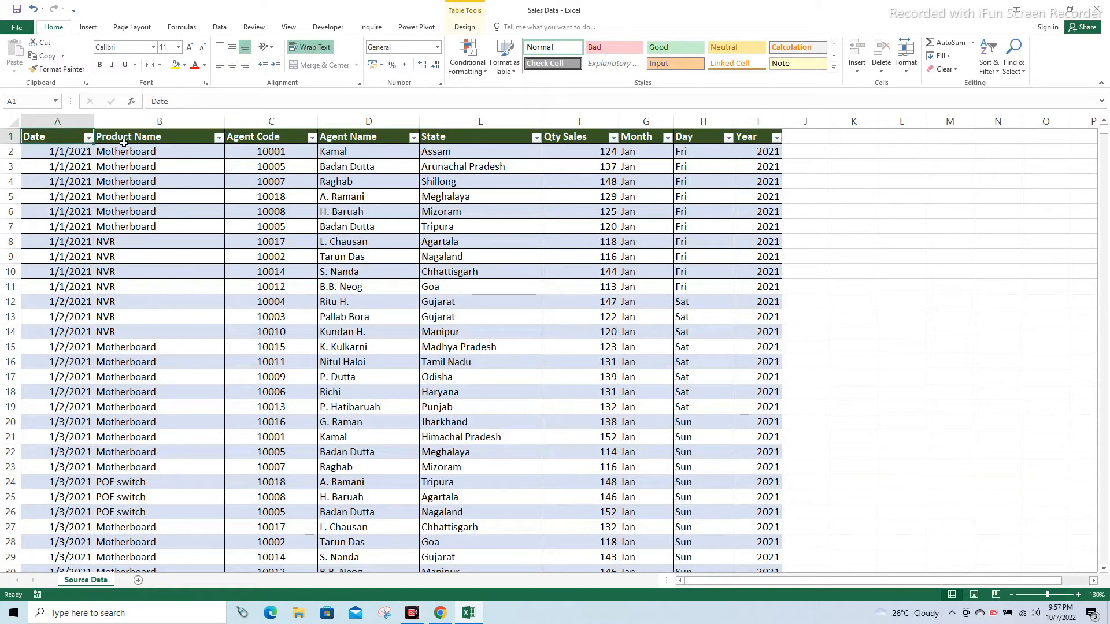
pyautogui.click(136, 137)
pyautogui.click(258, 140)
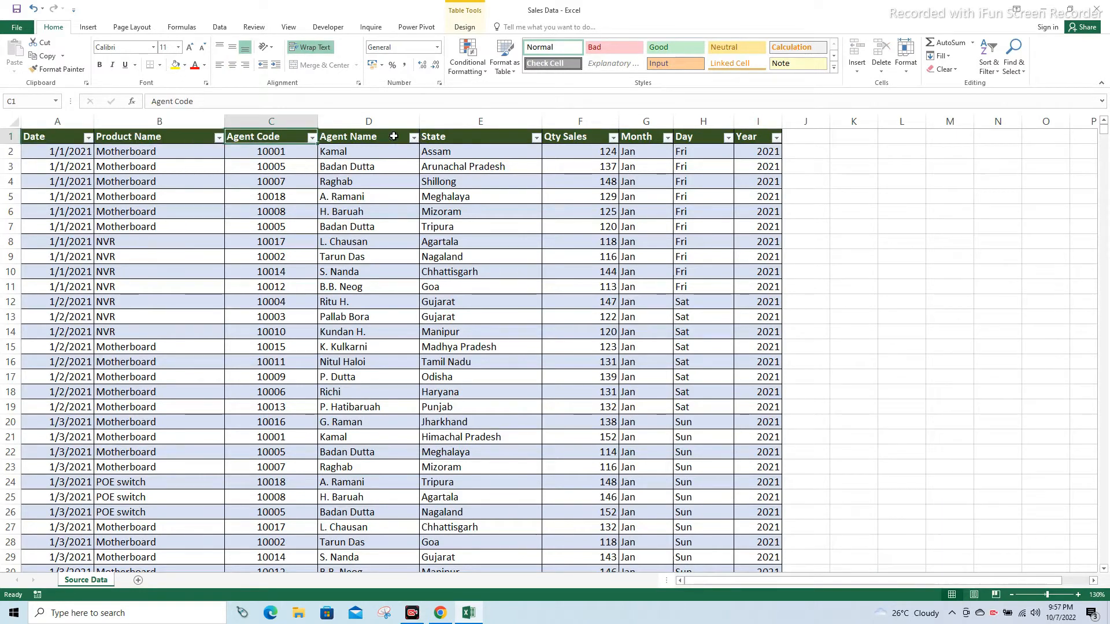
pyautogui.click(406, 140)
pyautogui.click(463, 140)
pyautogui.click(585, 137)
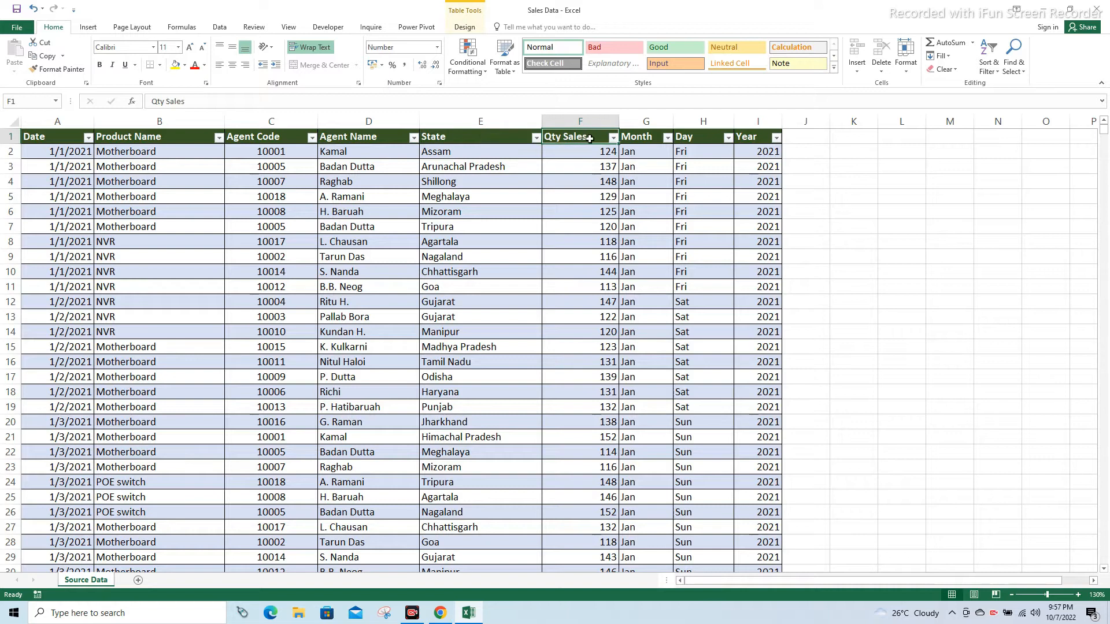
pyautogui.click(694, 139)
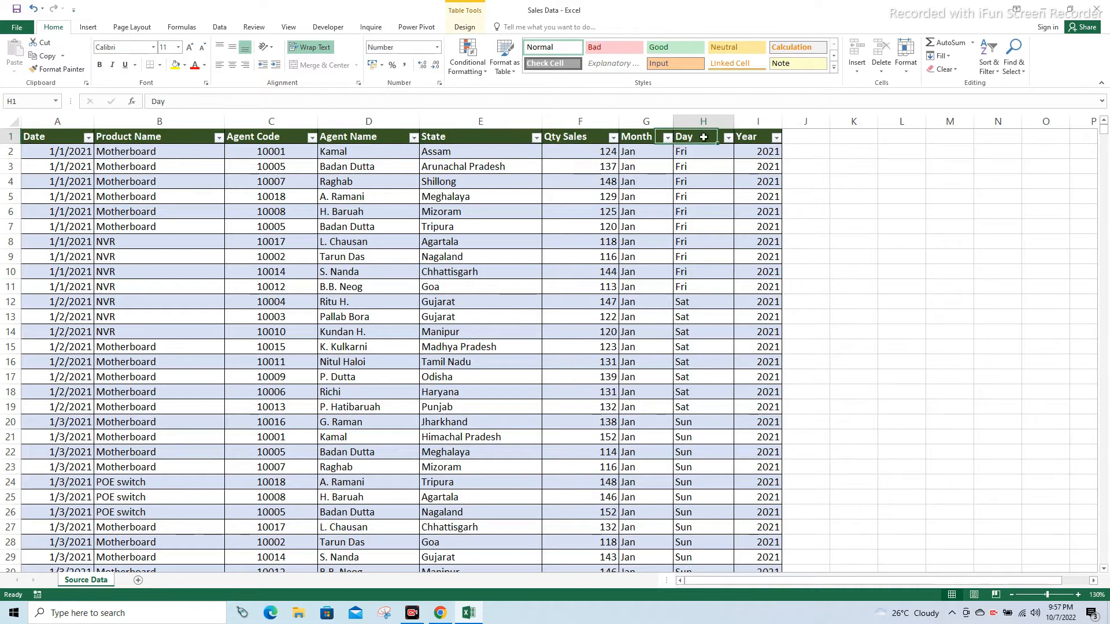
pyautogui.click(758, 138)
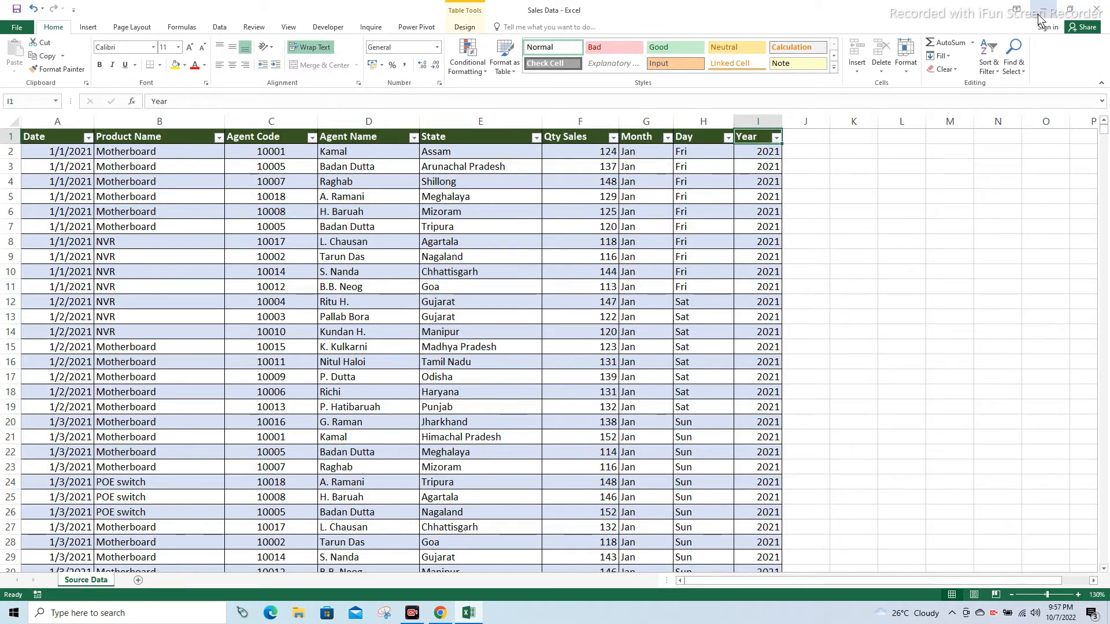
pyautogui.click(277, 328)
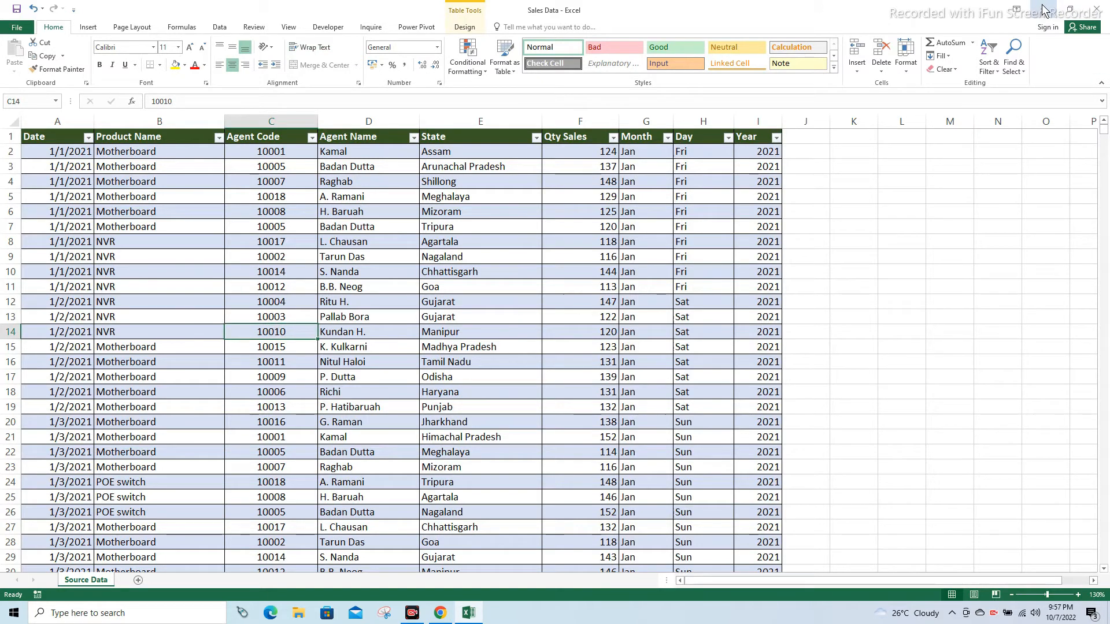
# - Switch to the Chrome browser, close the enlarged image result and open Google Sheets from the Google apps
pyautogui.click(1044, 10)
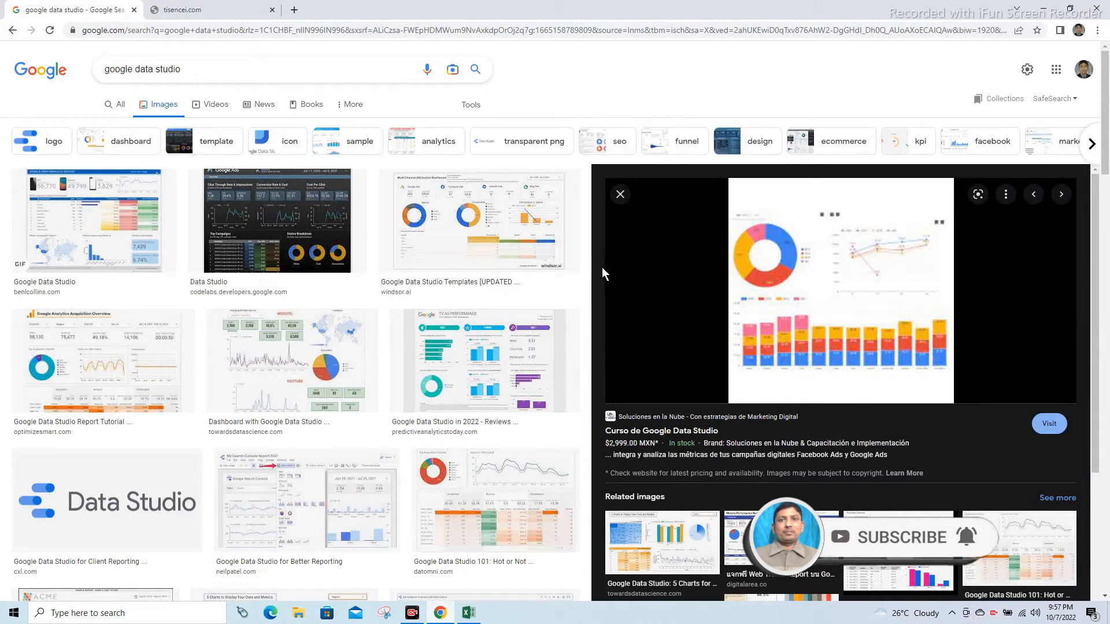
pyautogui.click(618, 203)
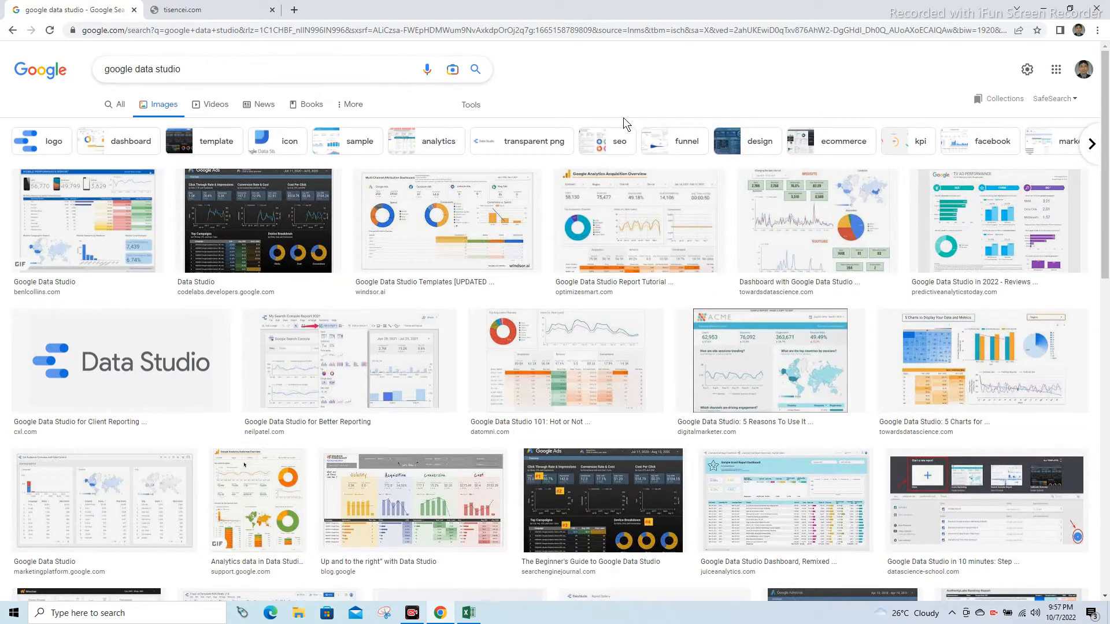
pyautogui.click(1056, 70)
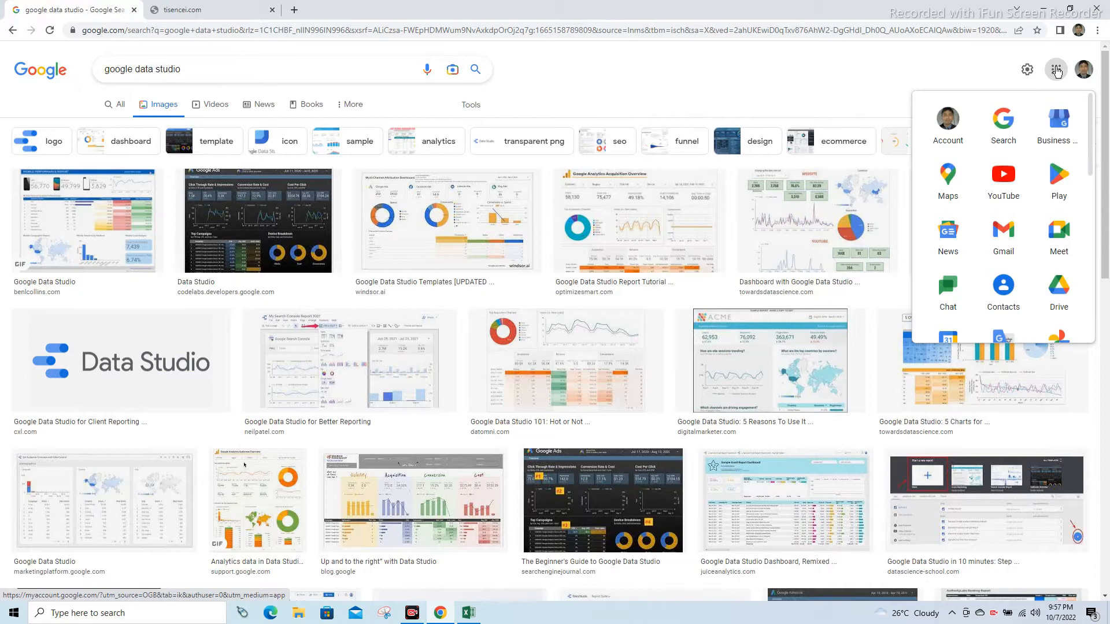
pyautogui.scroll(-5, 1056, 114)
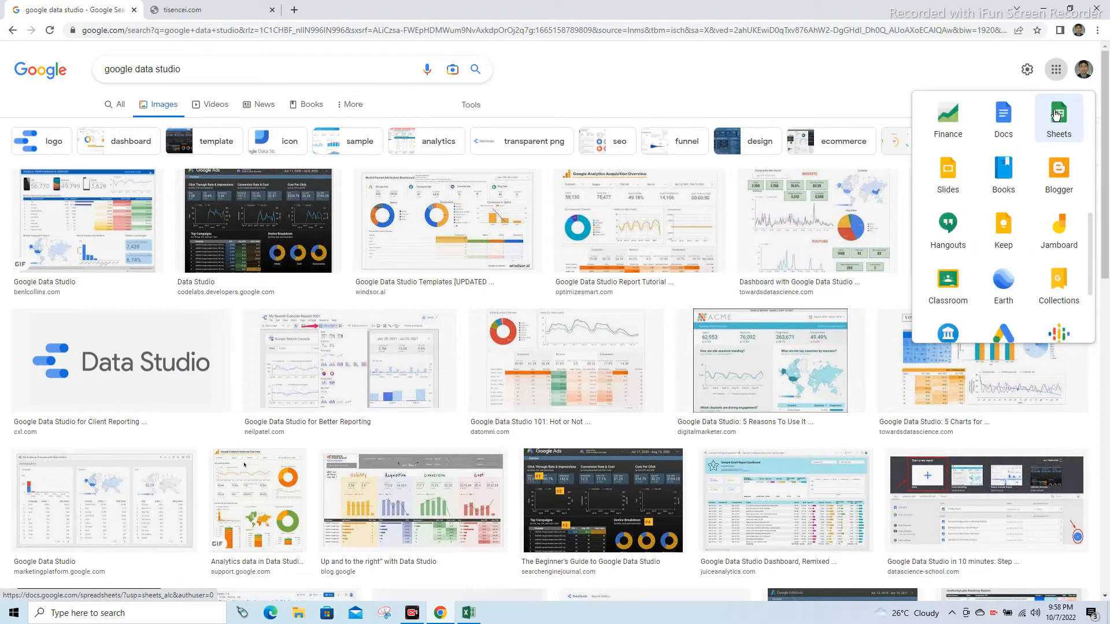
pyautogui.scroll(5, 1057, 116)
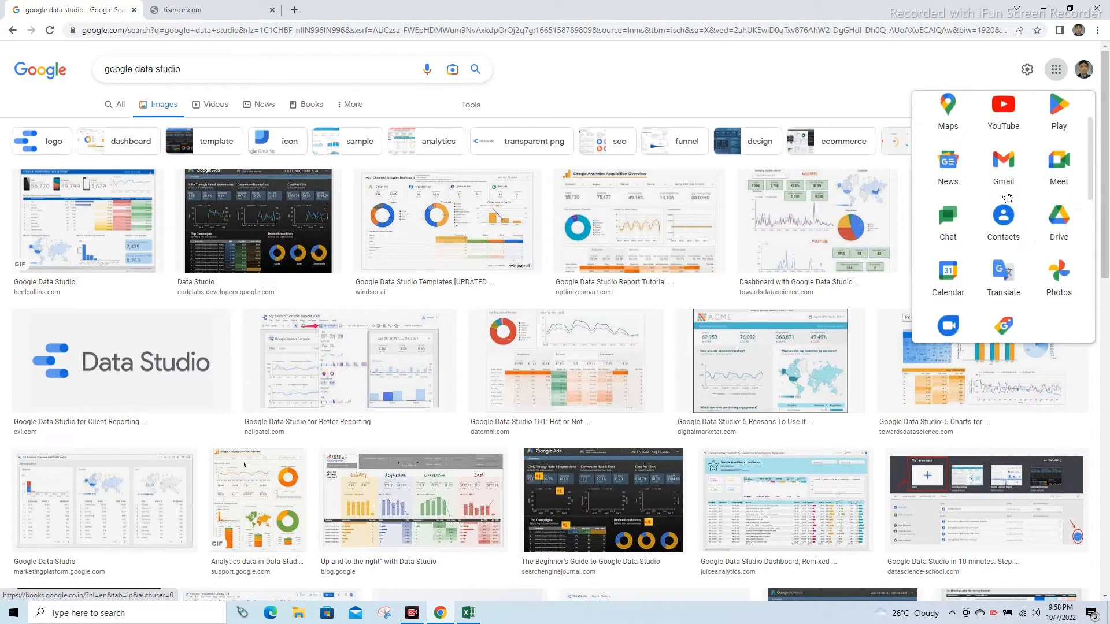
pyautogui.scroll(-3, 1069, 225)
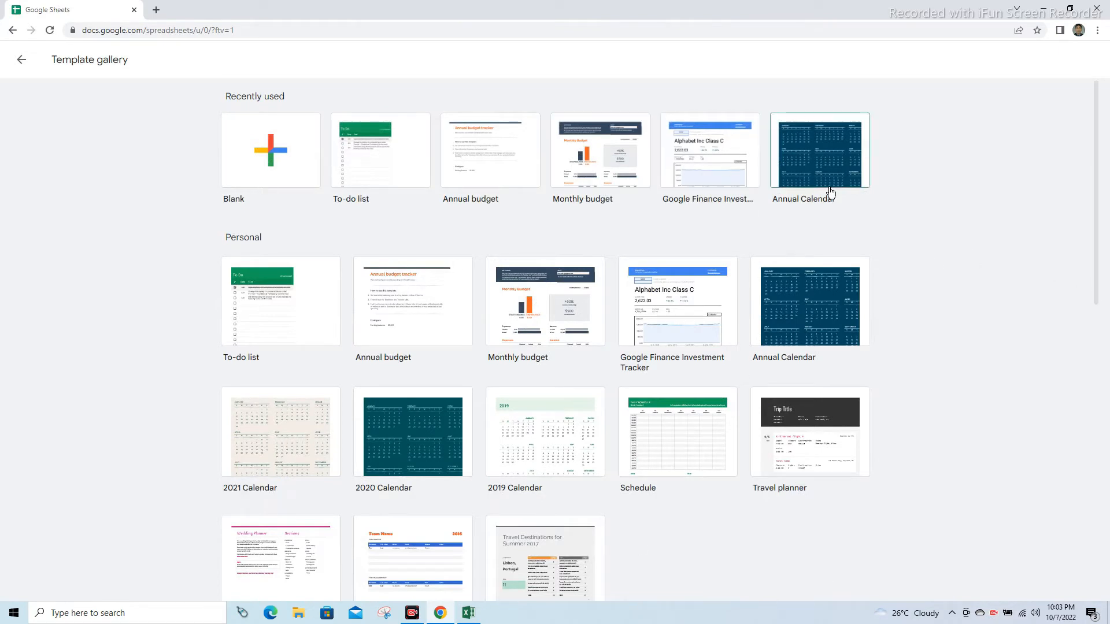
# - Look through the template gallery and create a blank spreadsheet
pyautogui.scroll(-2, 378, 501)
pyautogui.scroll(-10, 378, 500)
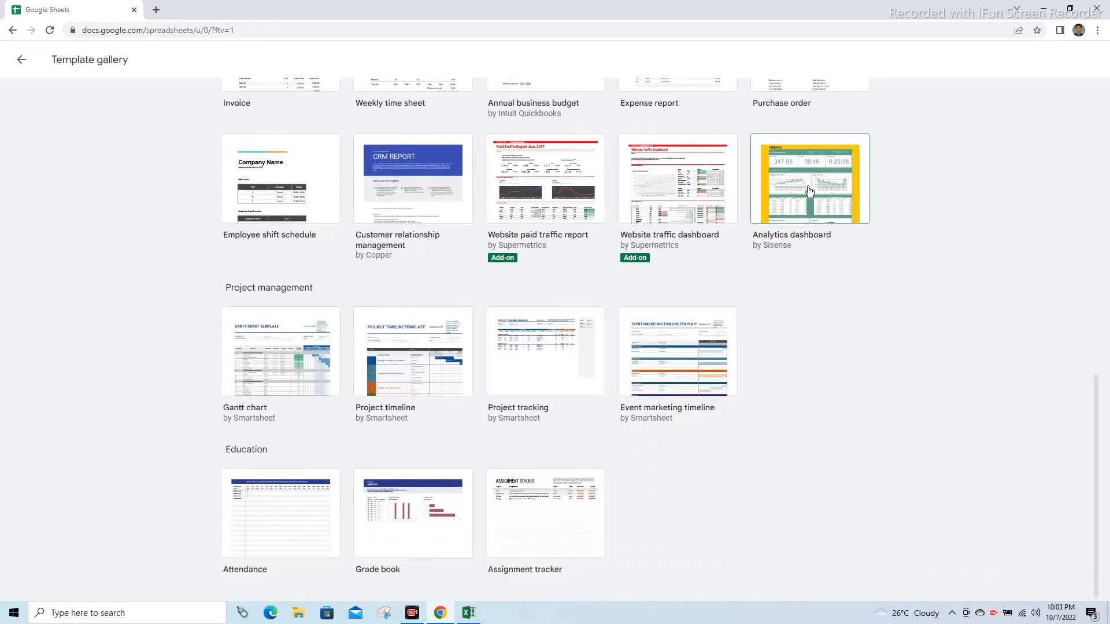
pyautogui.scroll(12, 636, 283)
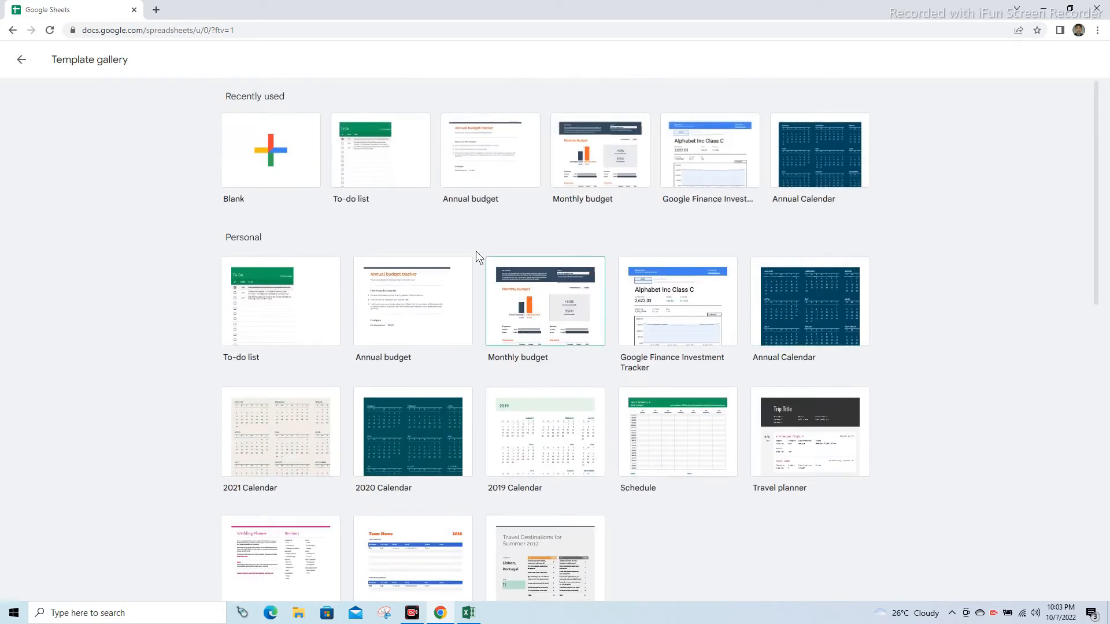
pyautogui.click(268, 152)
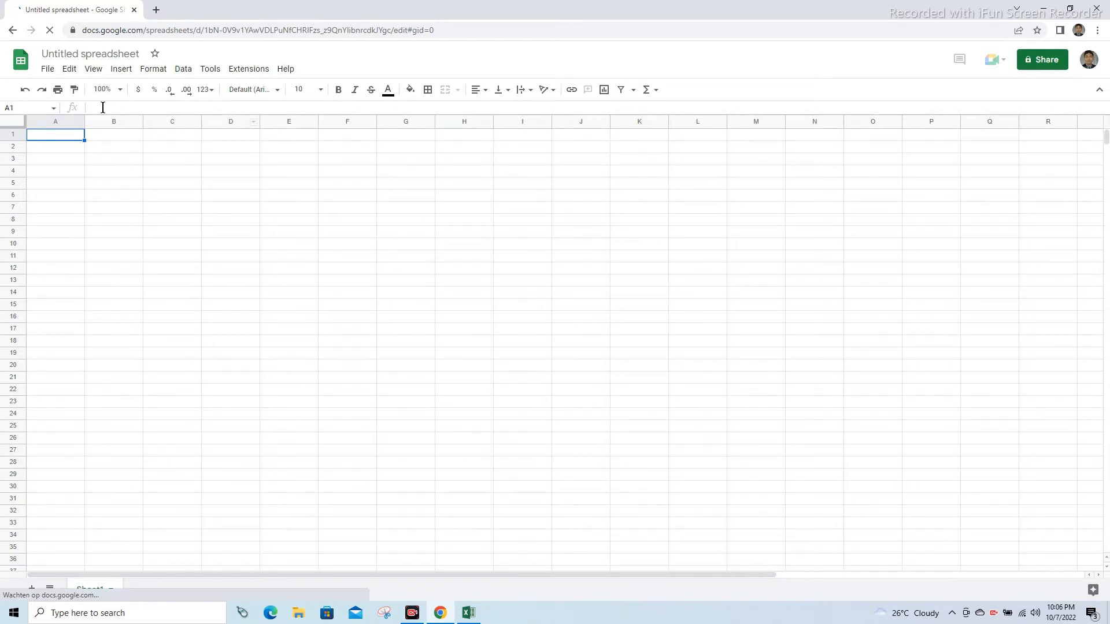
# - Import Sales Data.xlsx from the device's Desktop with the import location set to Replace spreadsheet
pyautogui.click(47, 69)
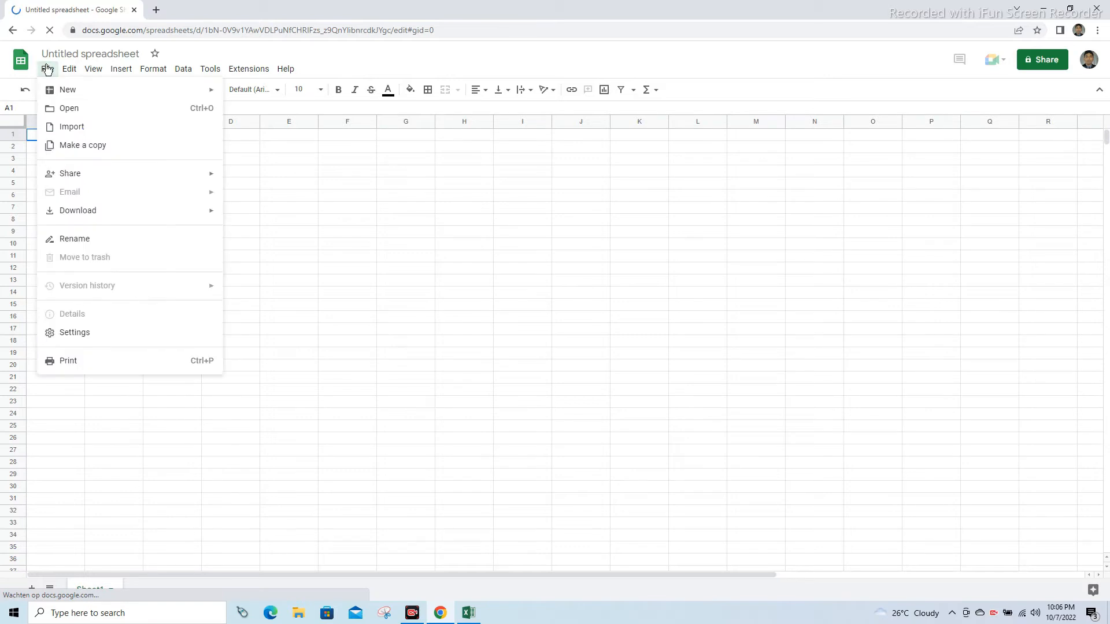
pyautogui.click(72, 127)
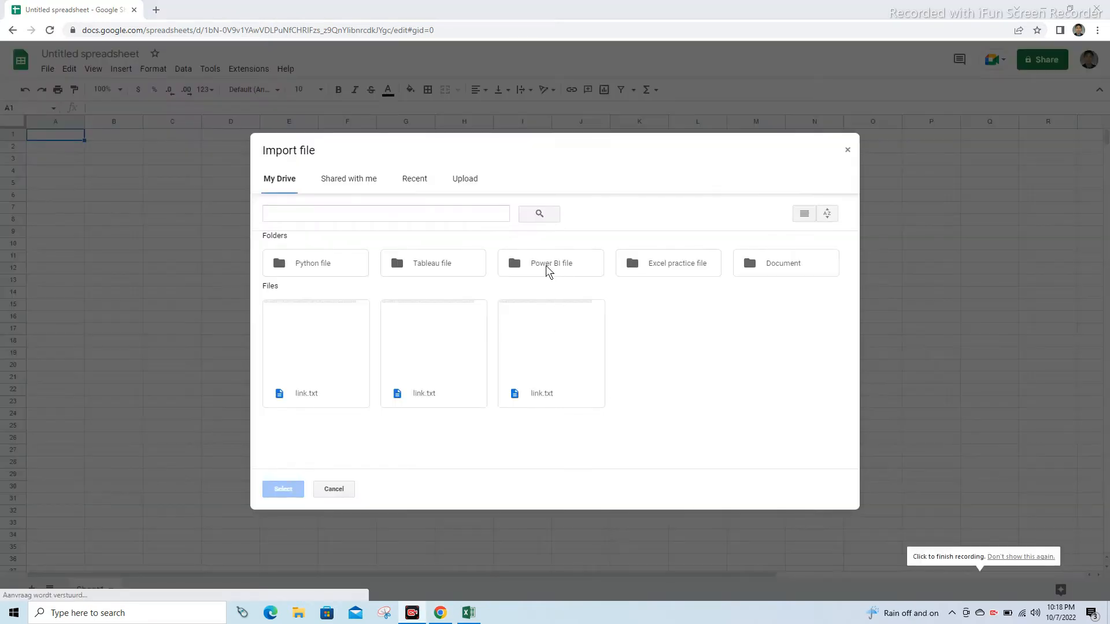
pyautogui.click(466, 180)
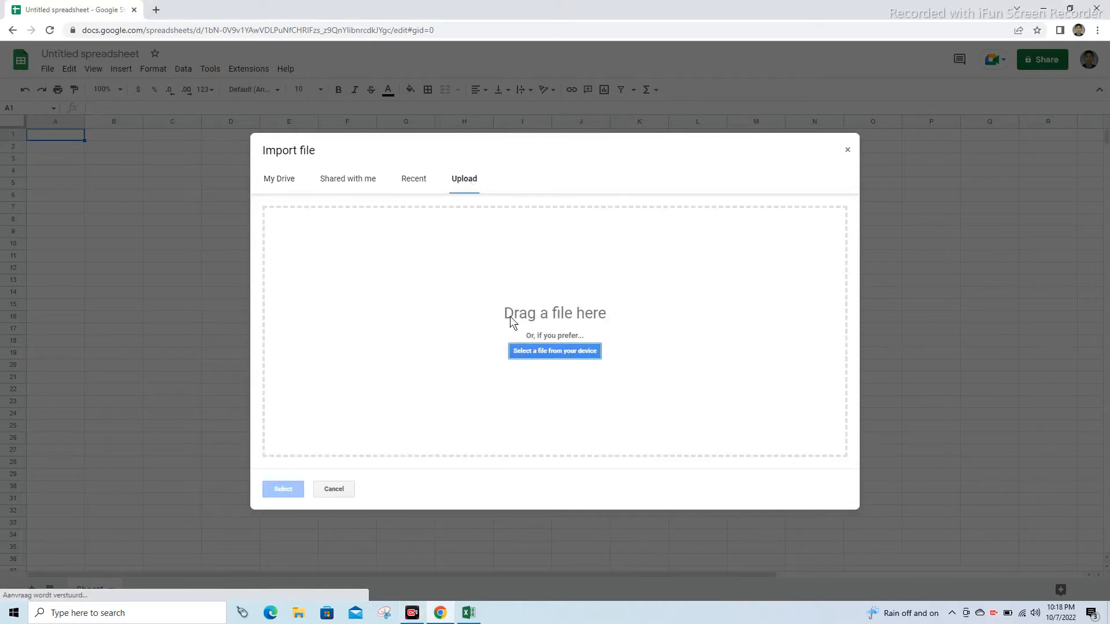
pyautogui.click(540, 352)
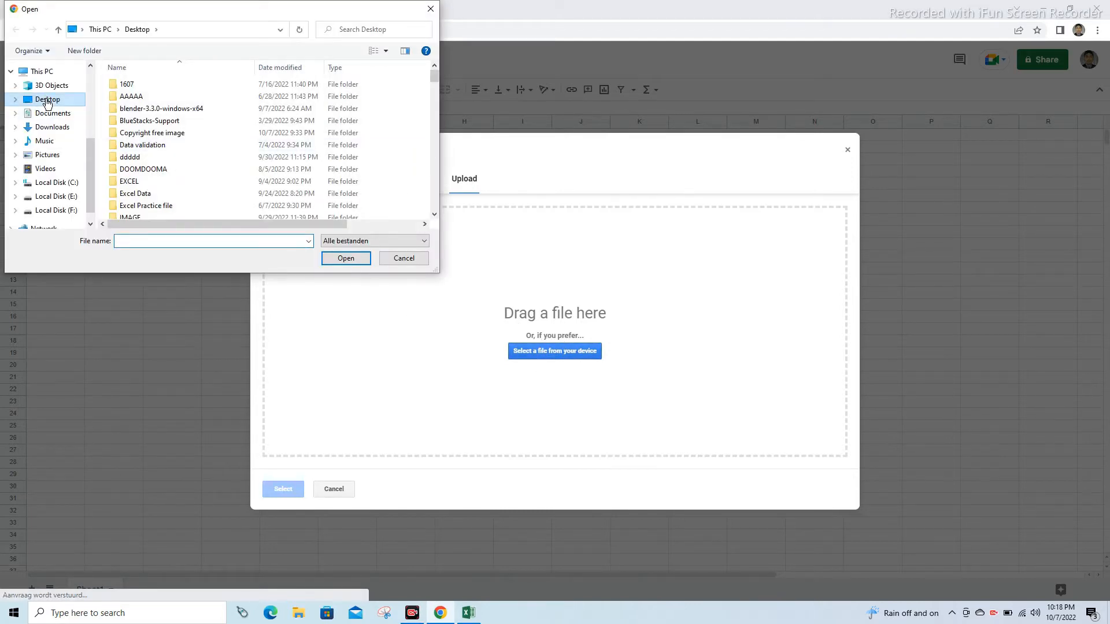
pyautogui.click(48, 101)
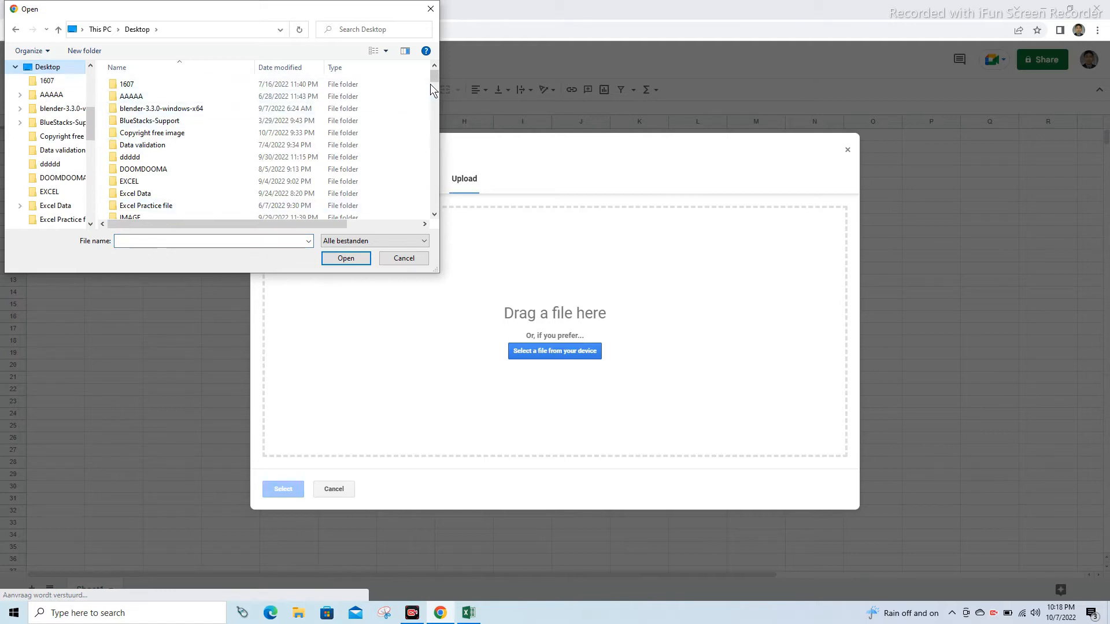
pyautogui.moveTo(436, 75); pyautogui.dragTo(436, 124)
pyautogui.click(139, 105)
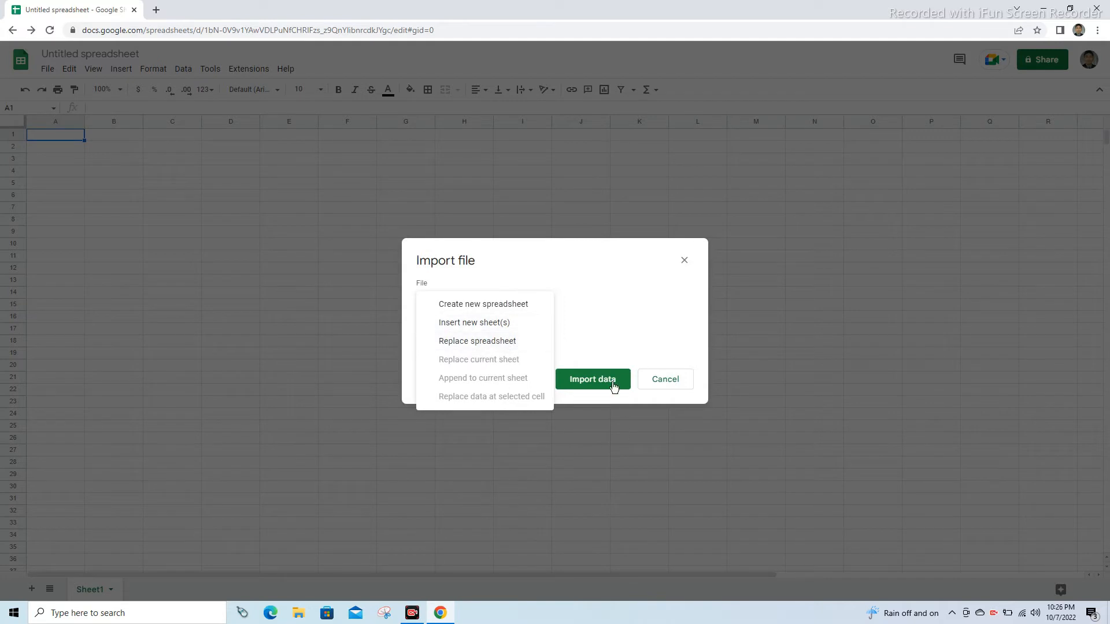
pyautogui.click(483, 343)
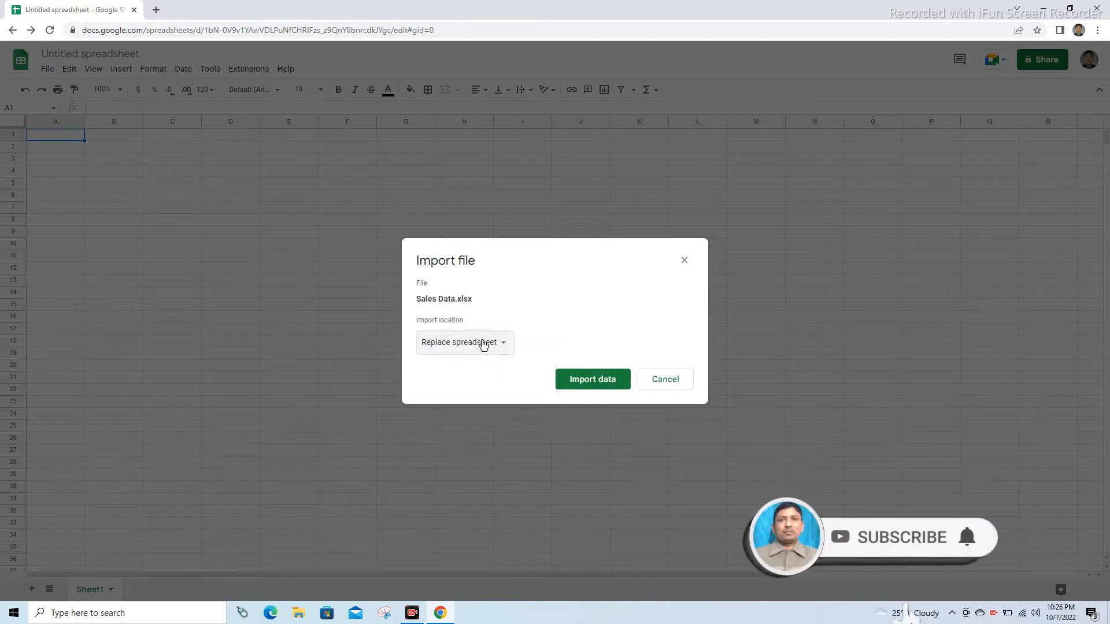
pyautogui.click(584, 381)
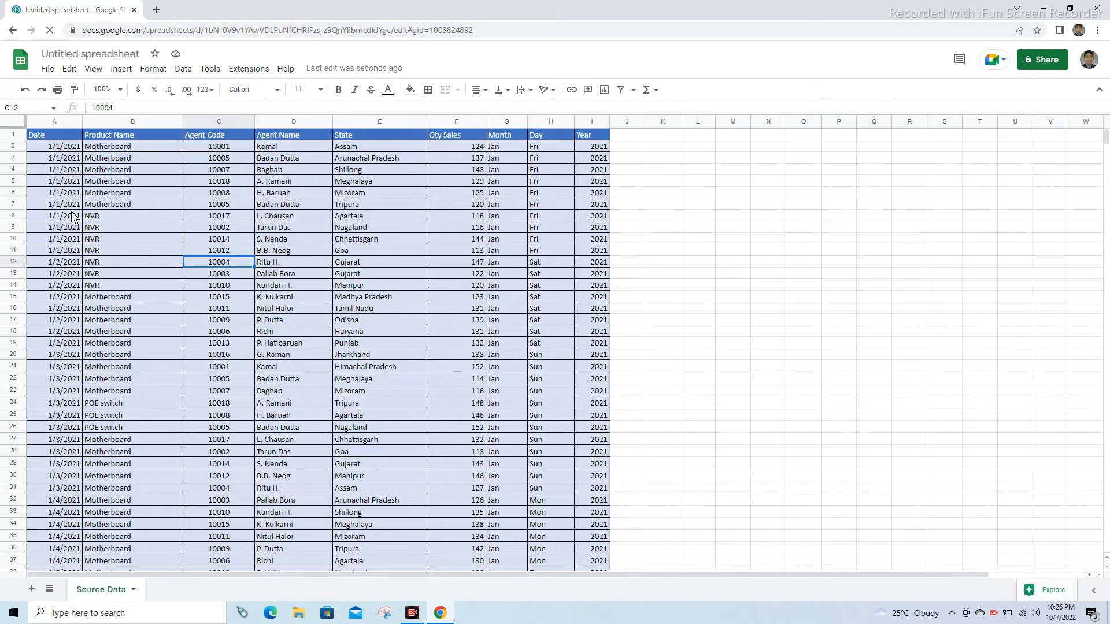
# - Open Data Studio from its Google Cloud page and start creating a new data source
pyautogui.click(412, 203)
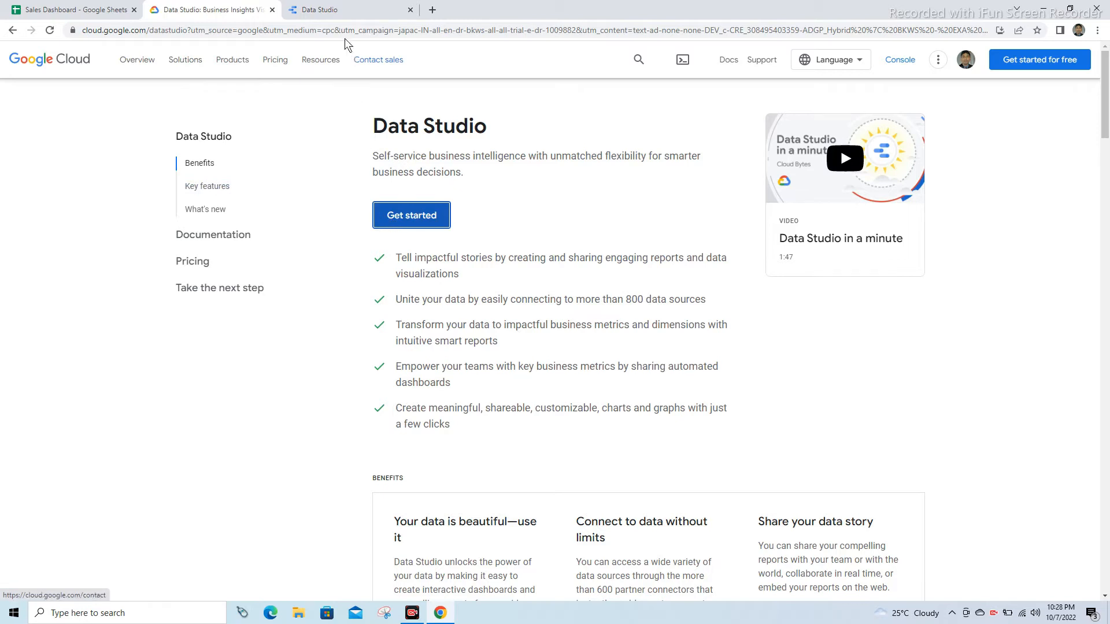
pyautogui.click(317, 16)
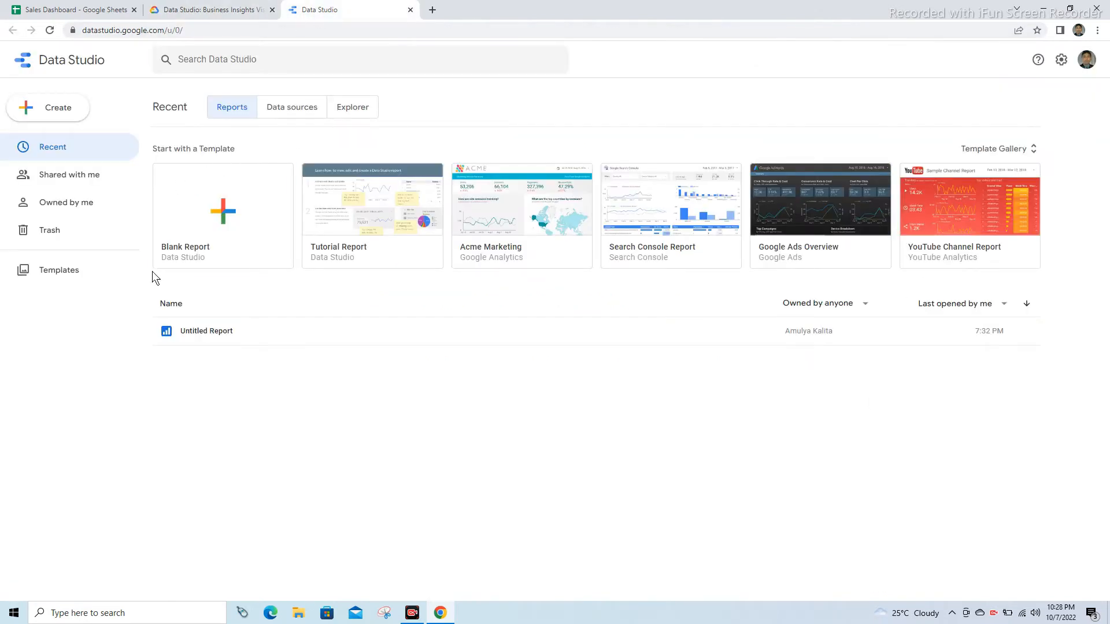
pyautogui.click(40, 109)
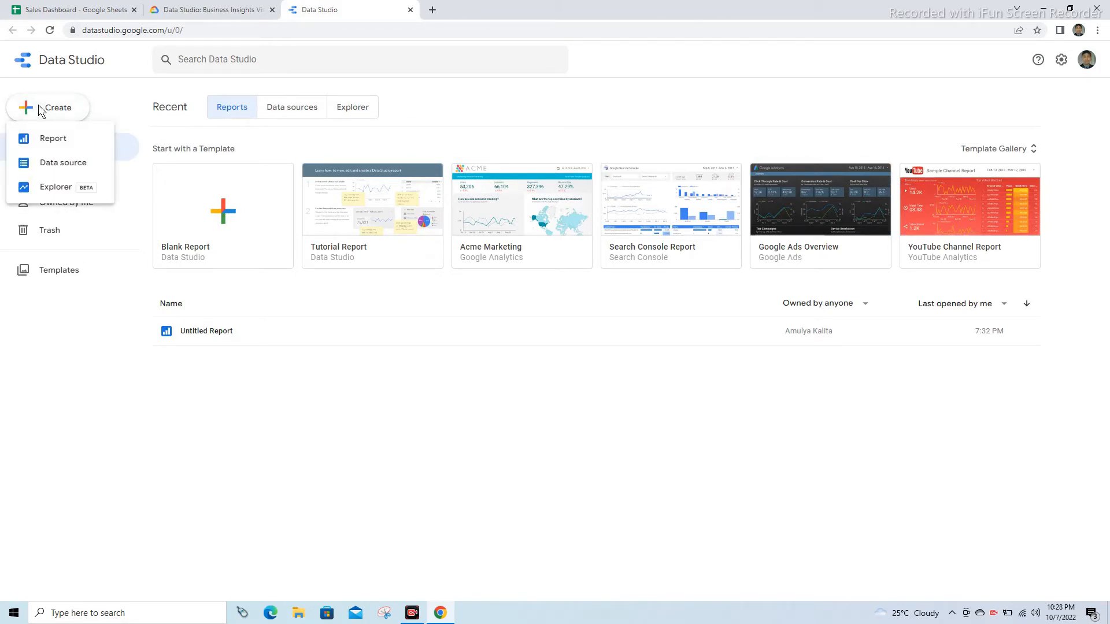
pyautogui.click(58, 163)
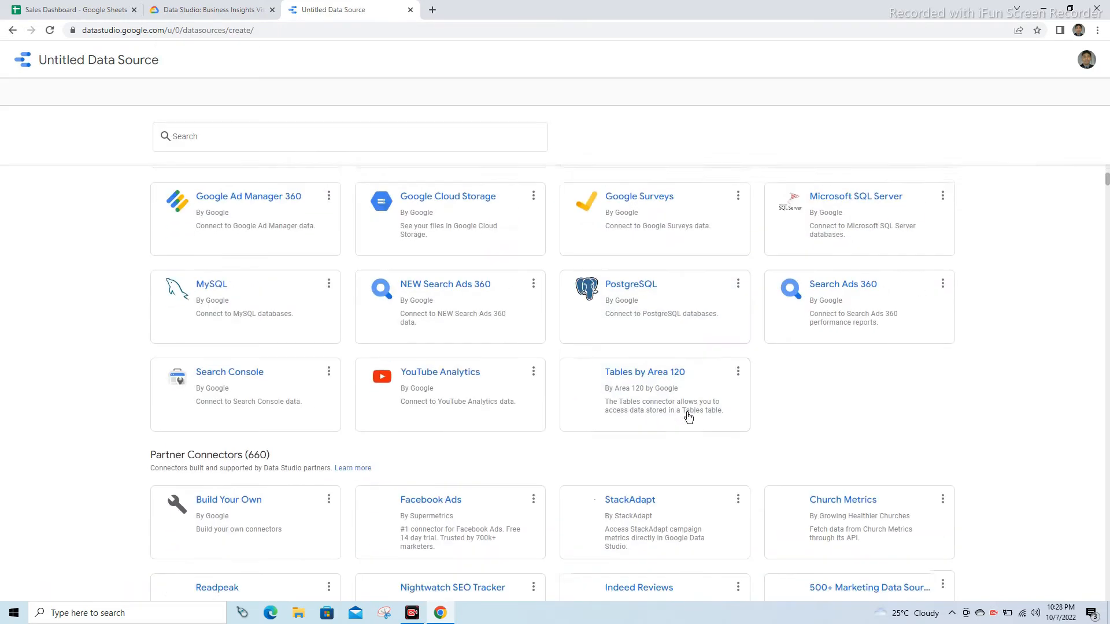
# - Connect the data source to the Source Data worksheet of the Sales Dashboard spreadsheet using the Google Sheets connector
pyautogui.scroll(4, 726, 278)
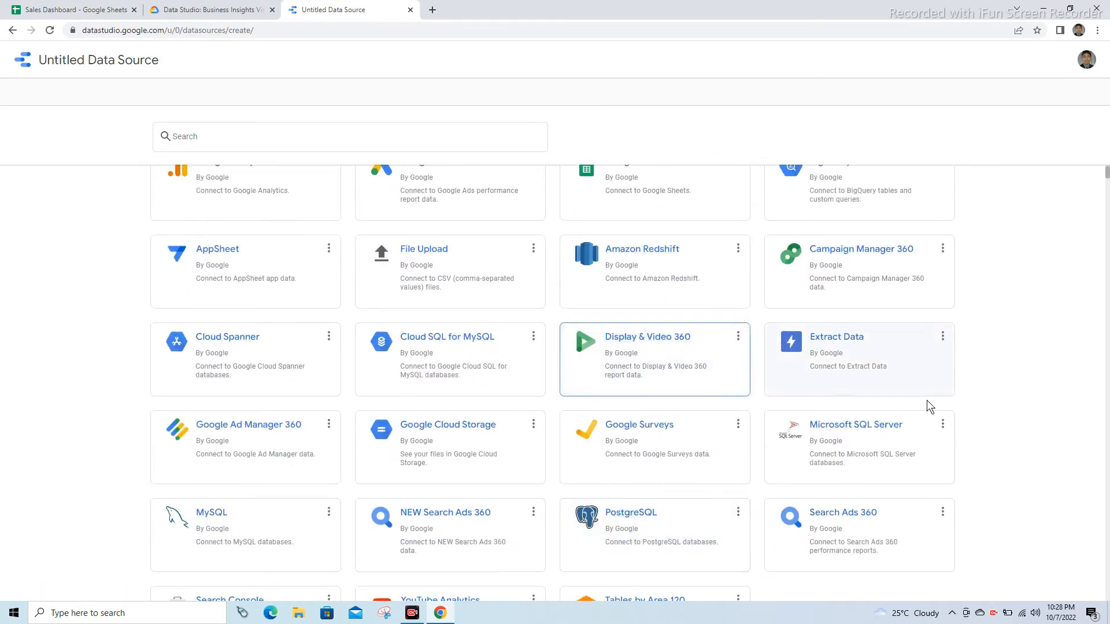
pyautogui.scroll(1, 947, 365)
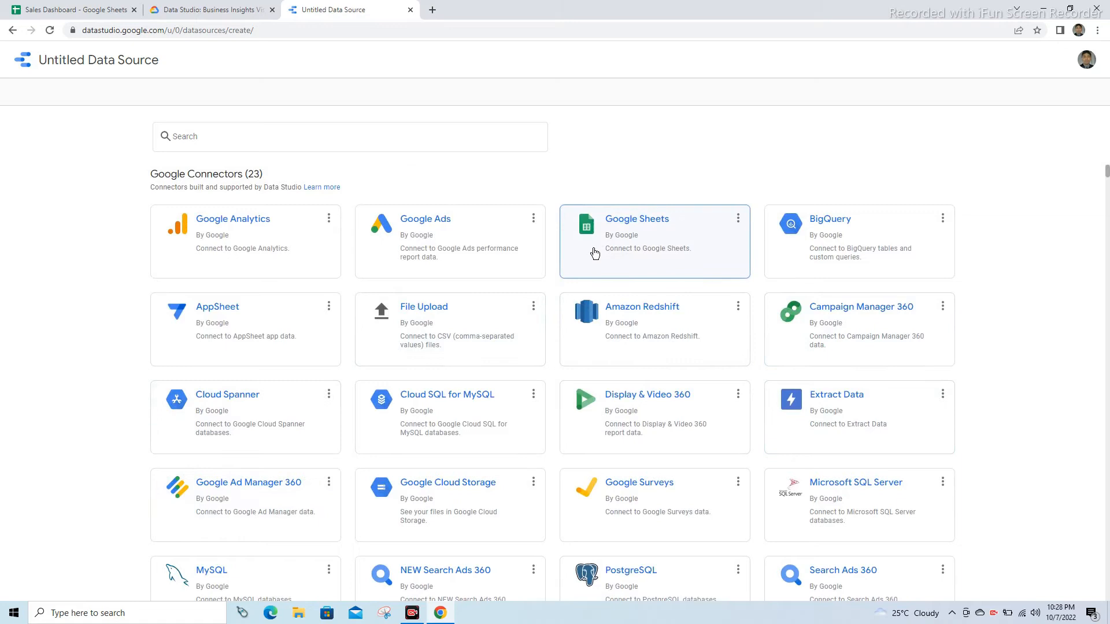
pyautogui.click(632, 232)
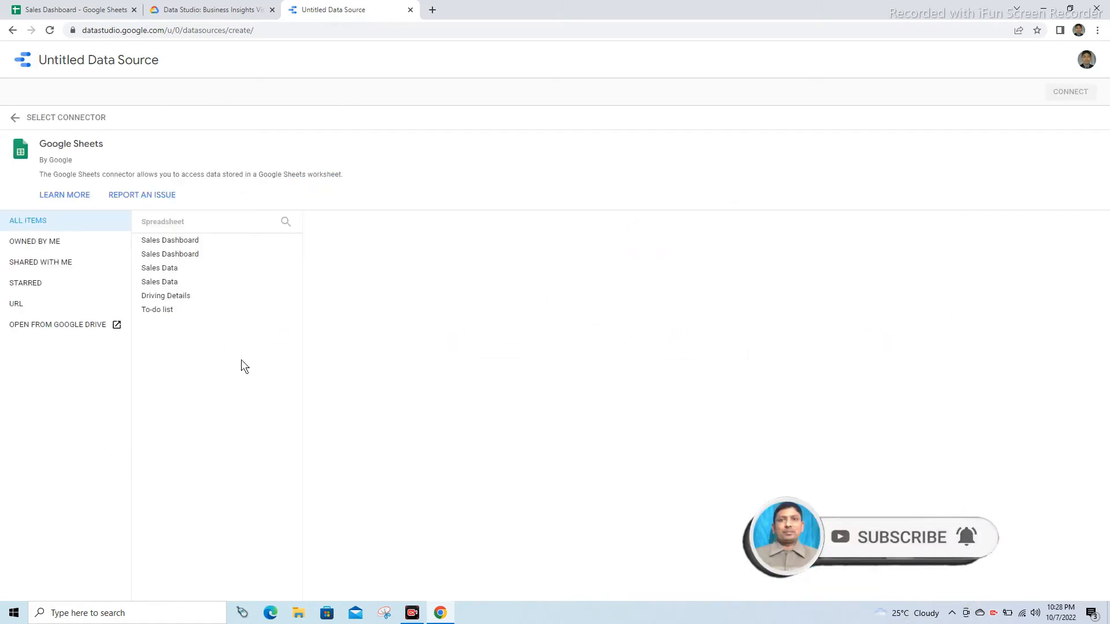
pyautogui.click(206, 245)
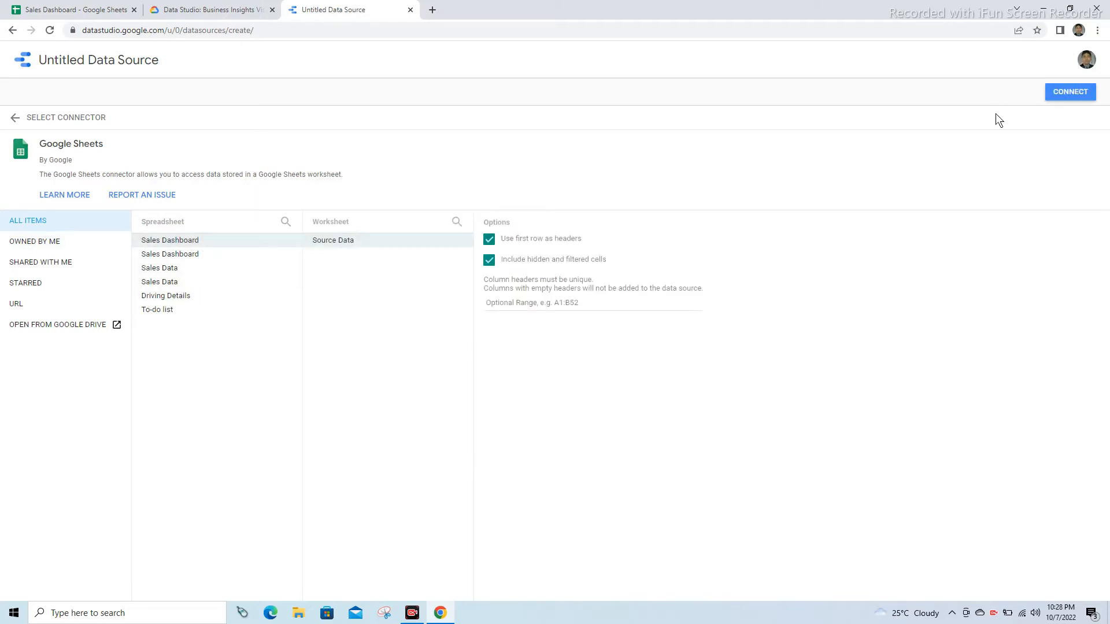
pyautogui.click(1069, 92)
pyautogui.click(1073, 93)
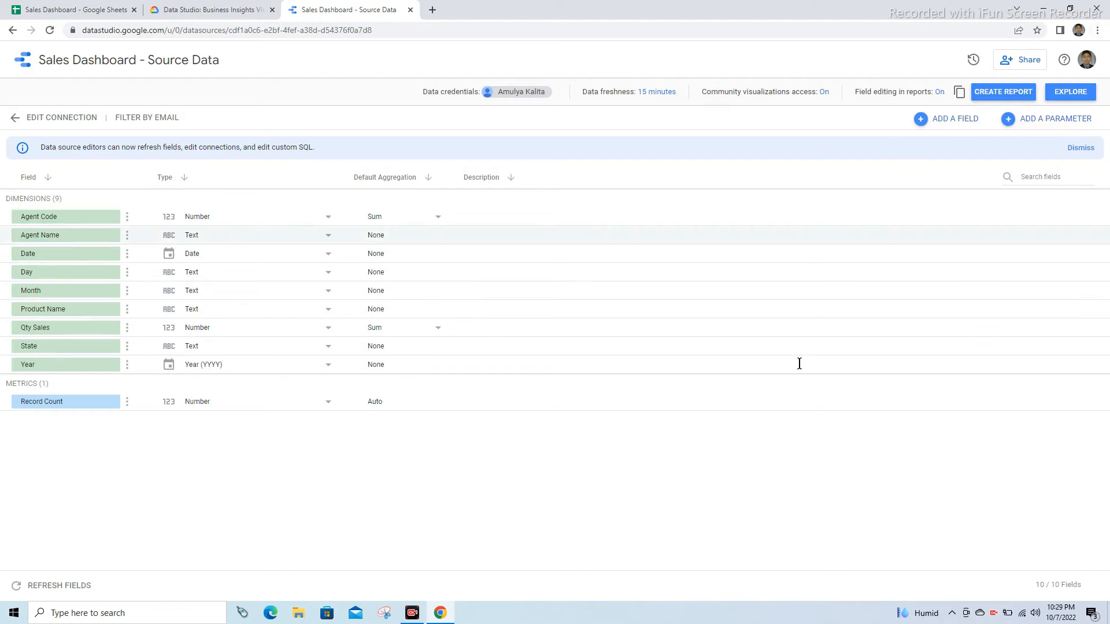
# - Create a new report from the Sales Dashboard - Source Data data source
pyautogui.click(995, 92)
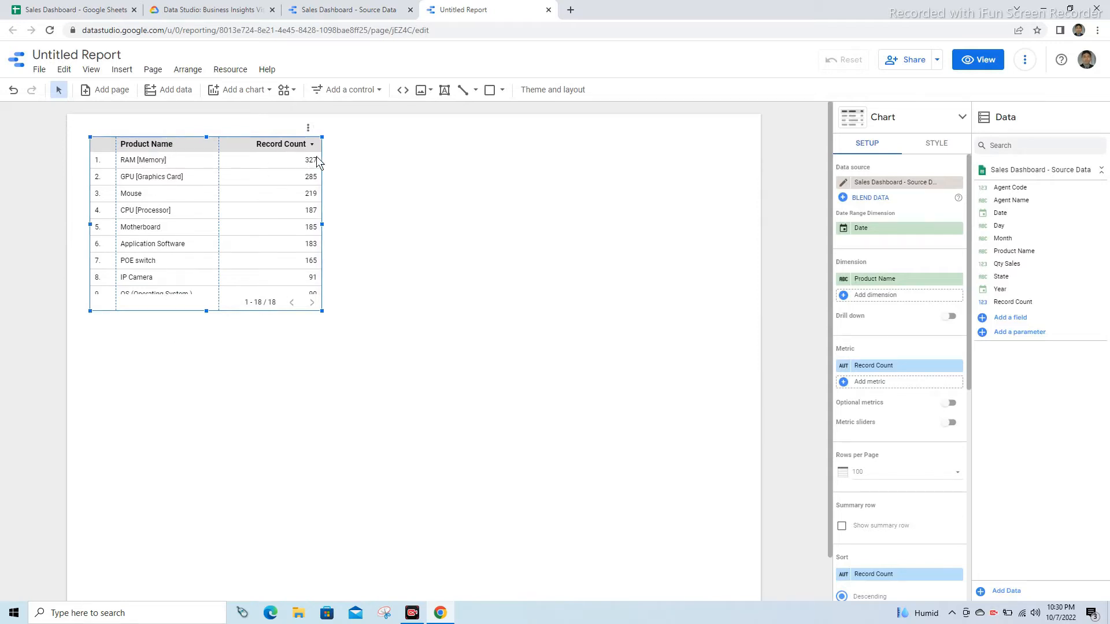
pyautogui.scroll(-1, 287, 296)
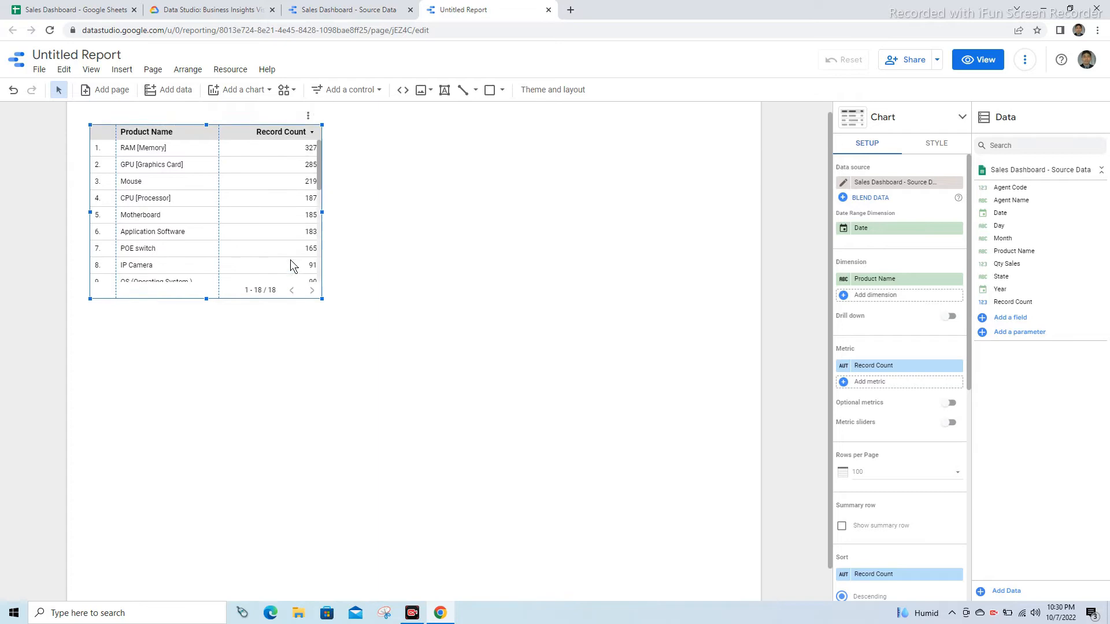
pyautogui.scroll(1, 291, 266)
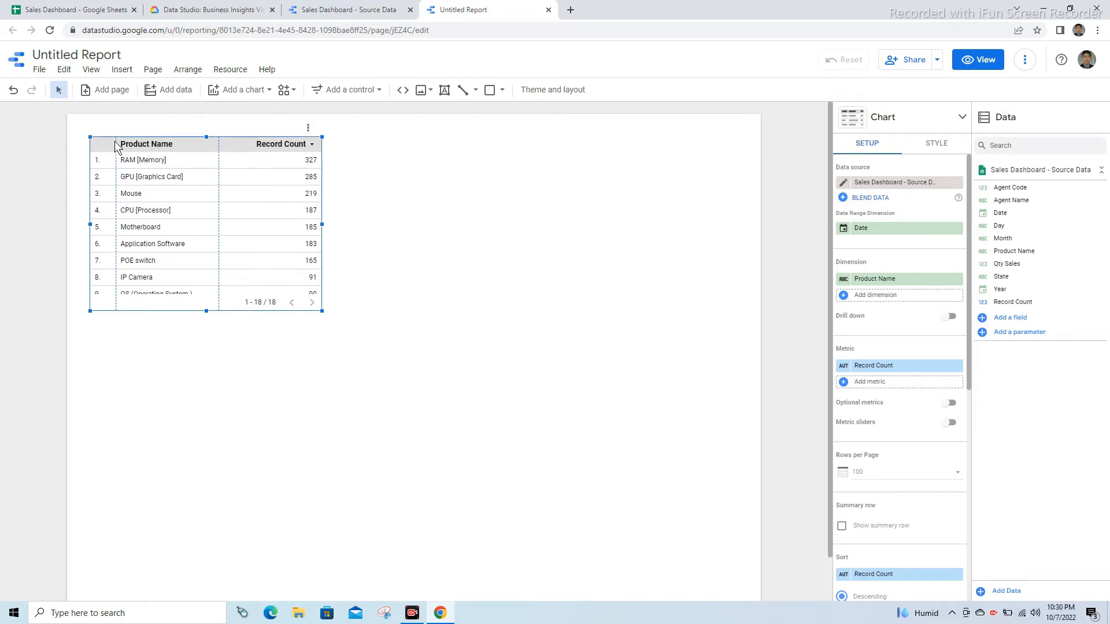
# - Delete the default table from the report page
pyautogui.press('Delete')
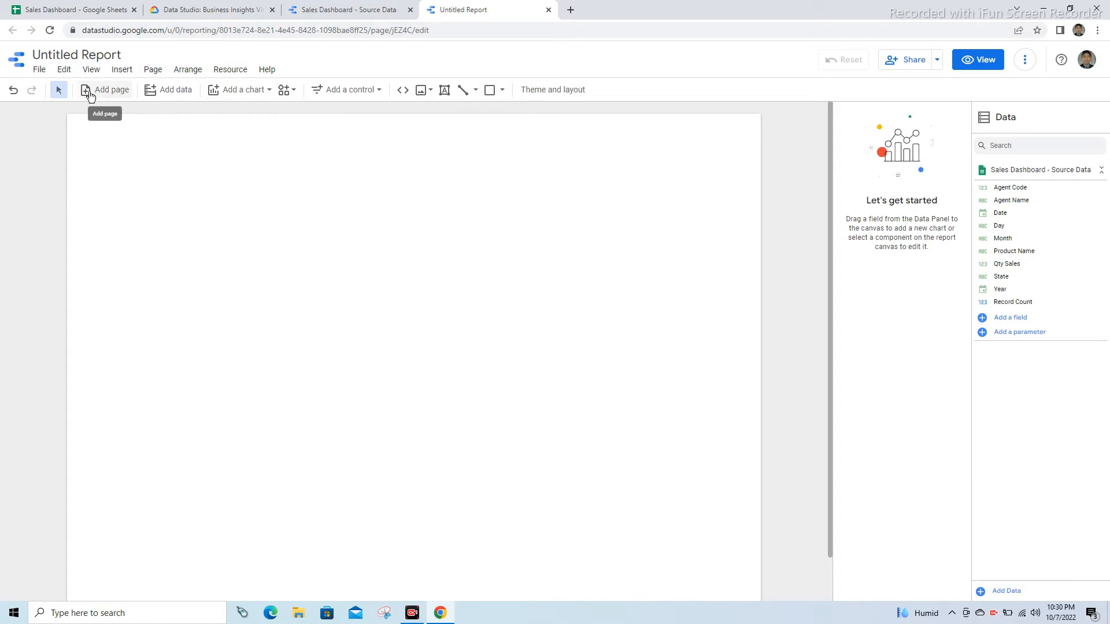
pyautogui.click(269, 91)
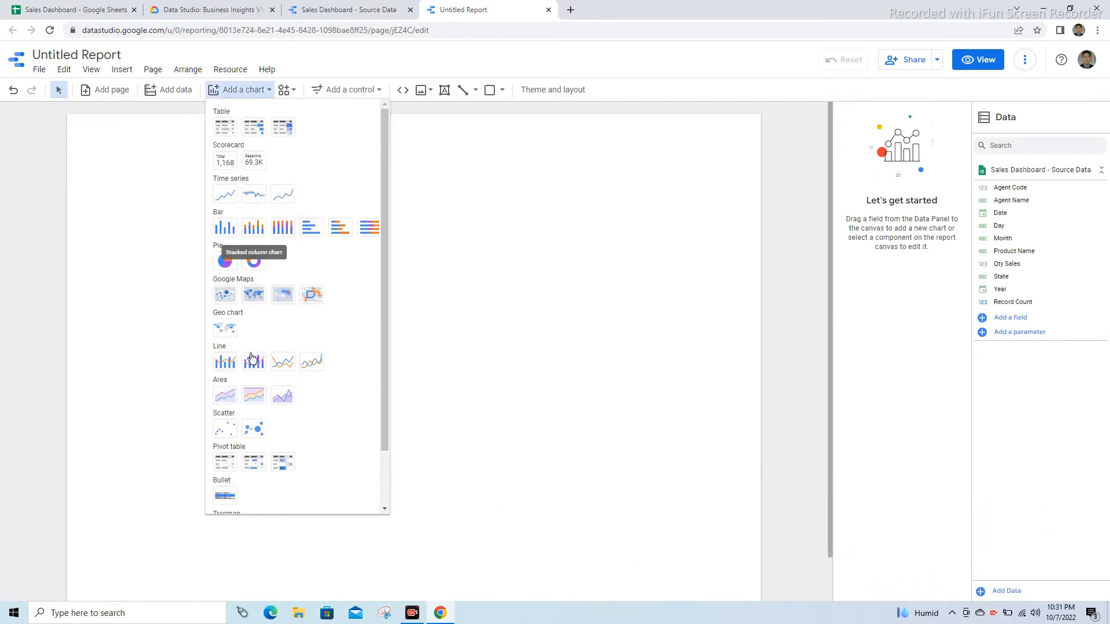
pyautogui.click(223, 89)
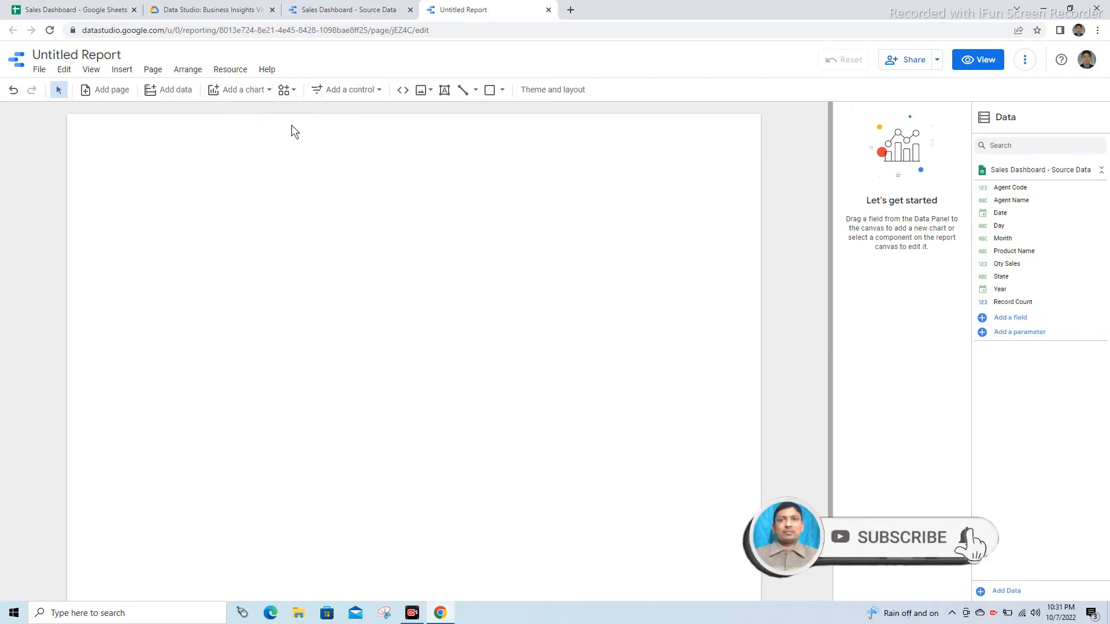
# - Add a horizontal bar chart to the upper left area of the page and stretch it taller
pyautogui.click(238, 91)
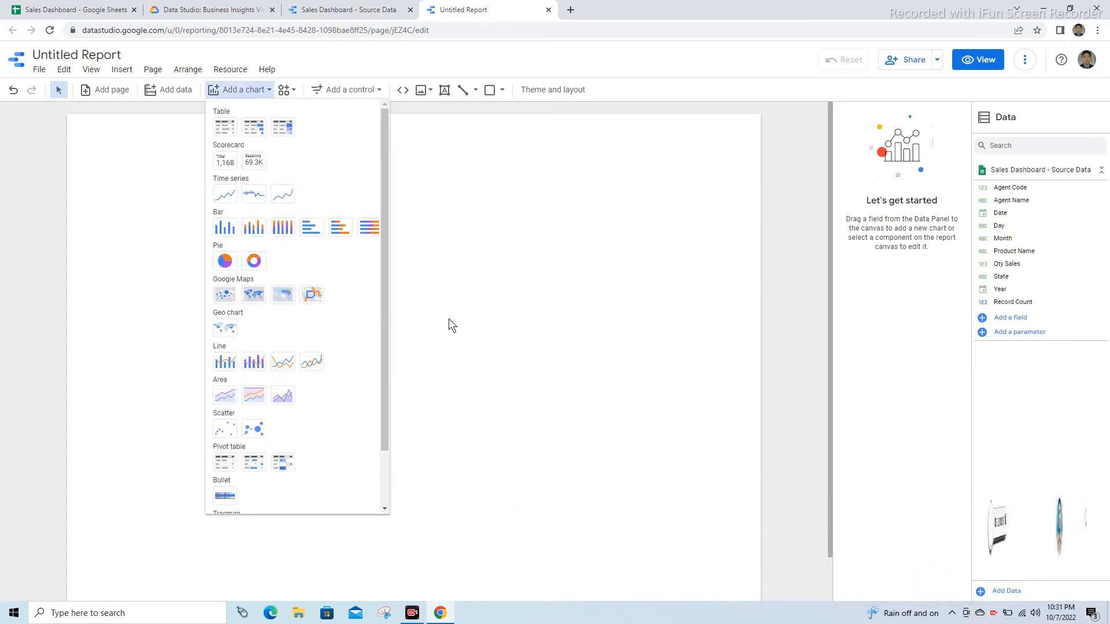
pyautogui.click(308, 228)
pyautogui.moveTo(113, 195); pyautogui.dragTo(345, 369)
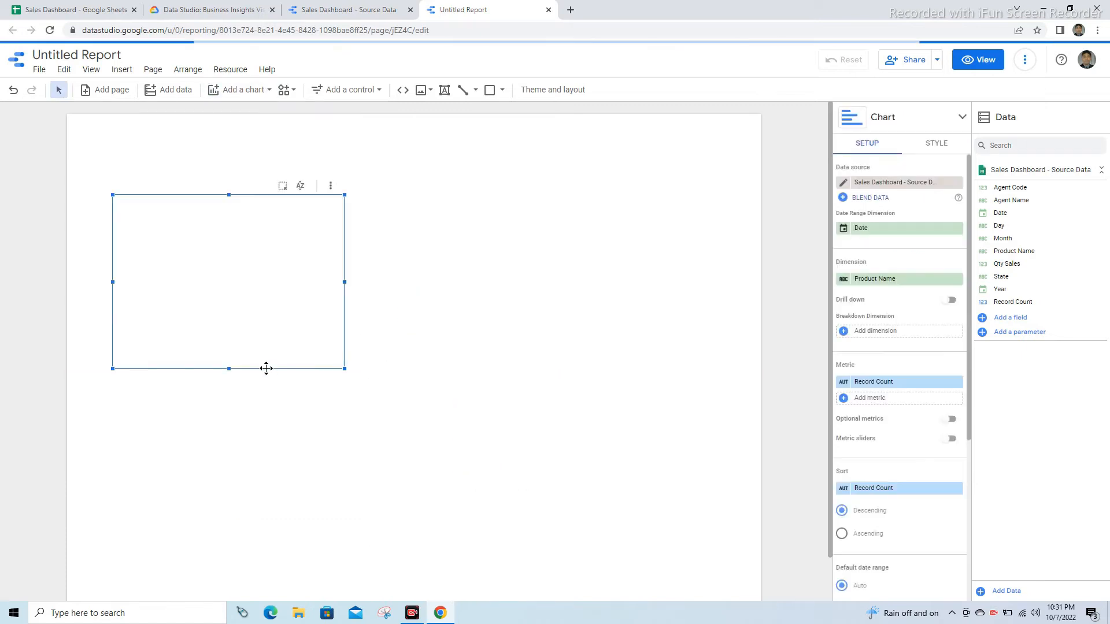
pyautogui.moveTo(229, 370); pyautogui.dragTo(230, 454)
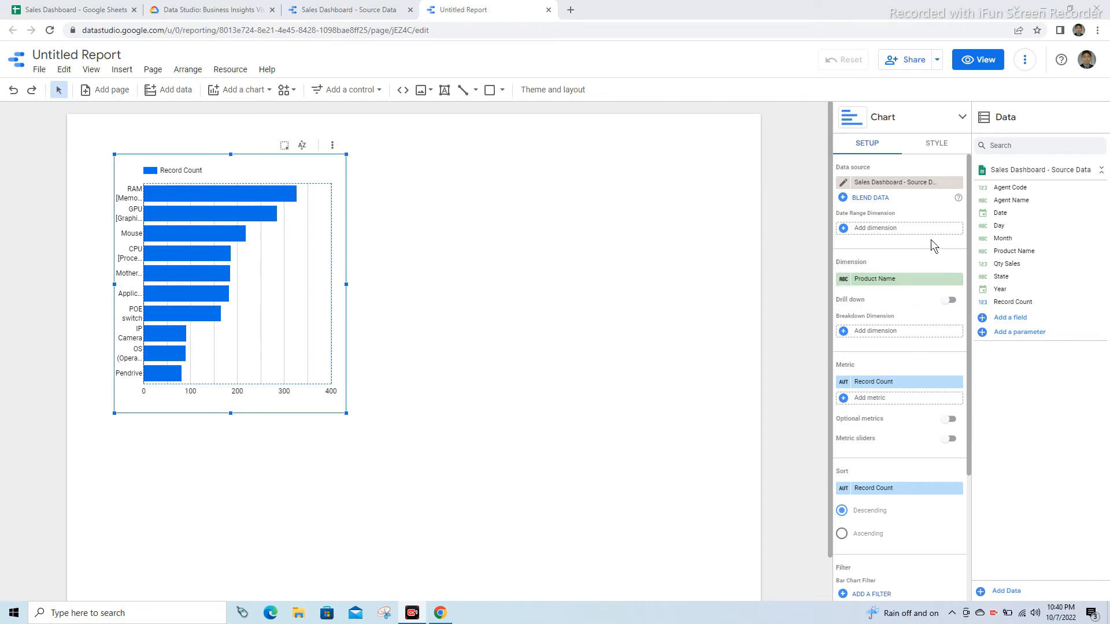
# - Set the bar chart's date range dimension to Product Name and its metric to Qty Sales
pyautogui.moveTo(1043, 252); pyautogui.dragTo(918, 231)
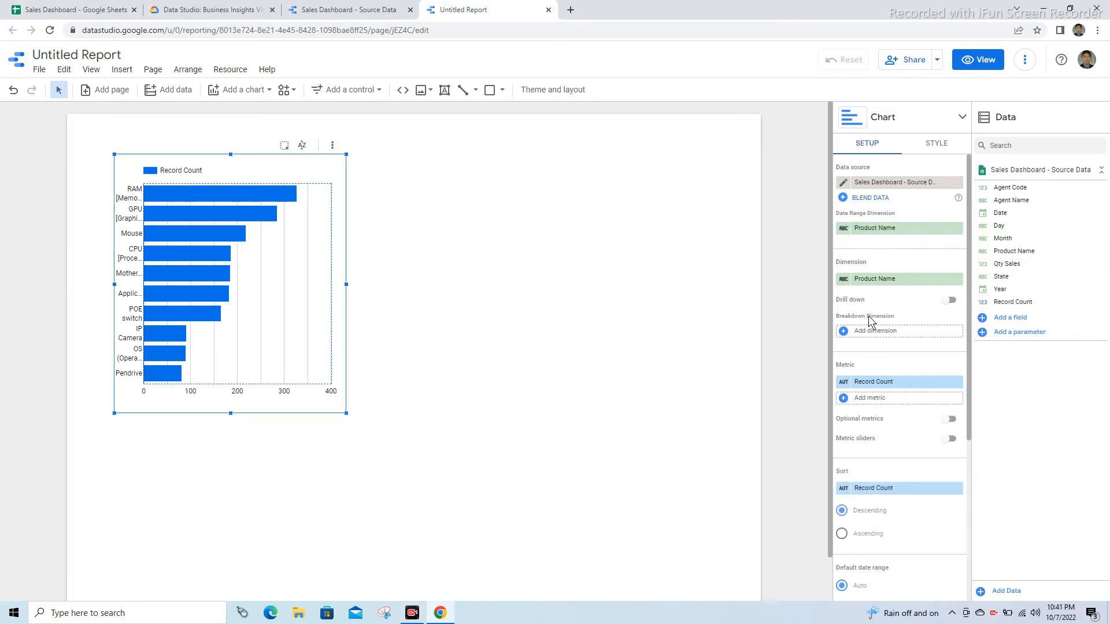
pyautogui.click(875, 399)
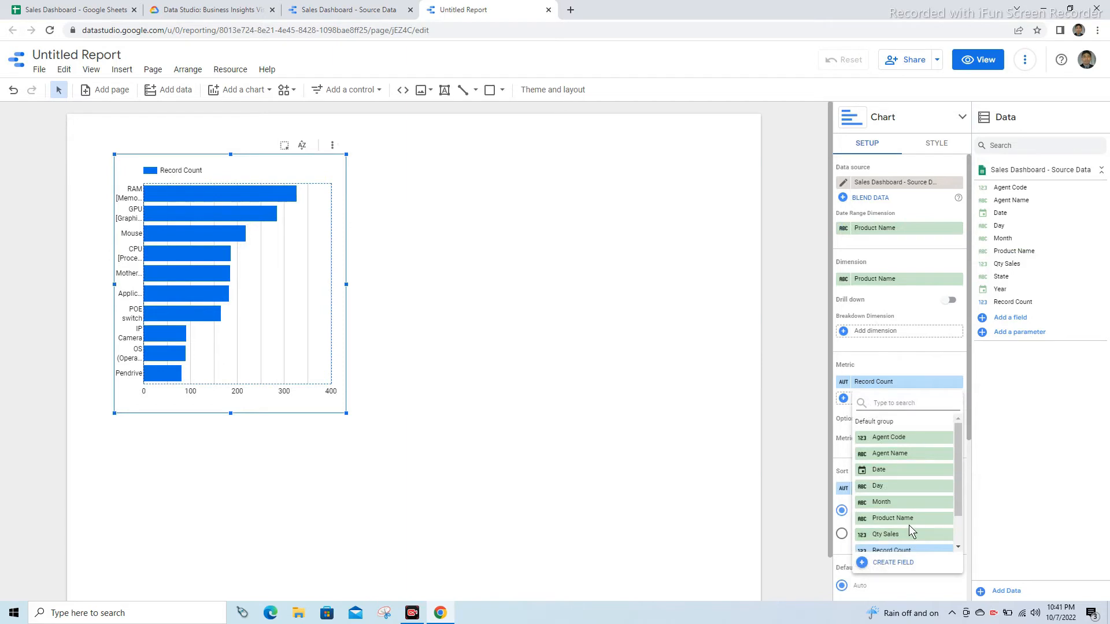
pyautogui.click(898, 535)
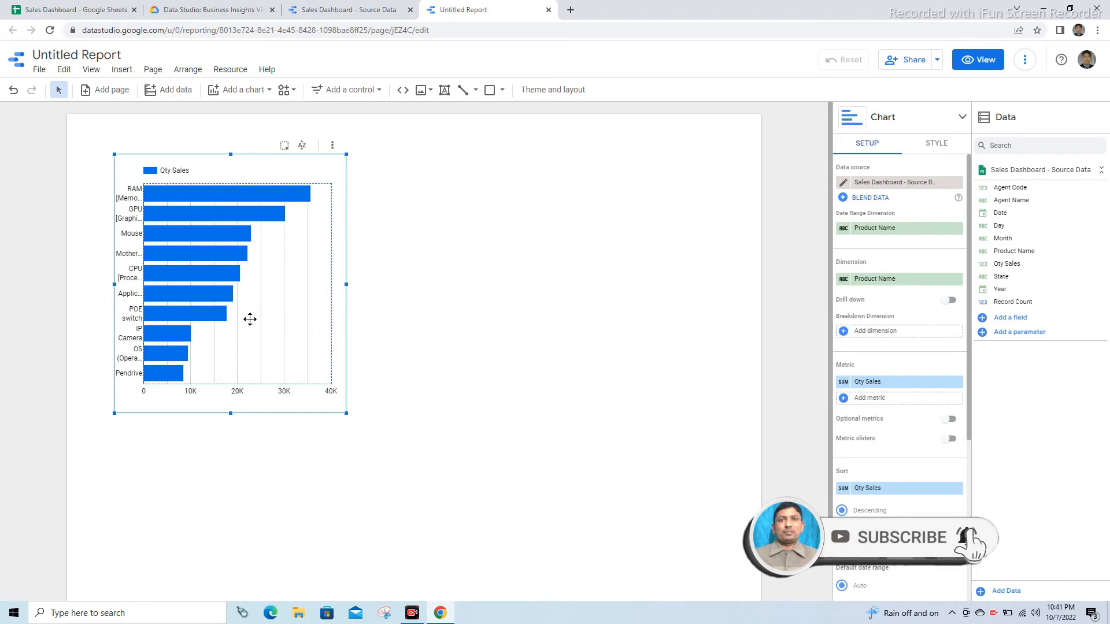
# - Show data labels on the bars of the Qty Sales bar chart
pyautogui.moveTo(298, 193)
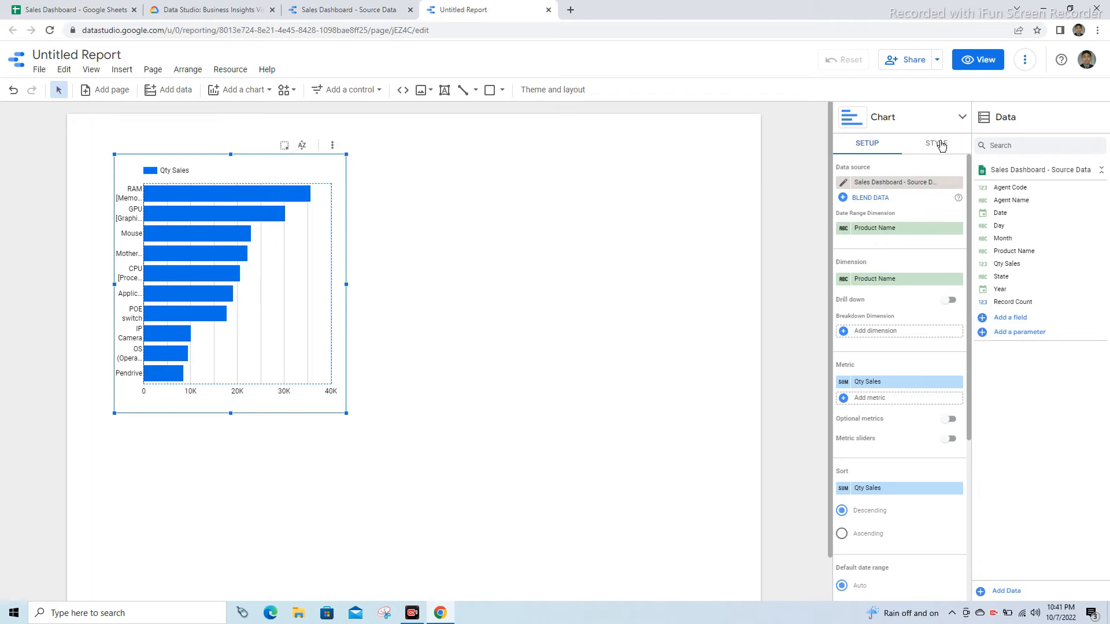
pyautogui.click(941, 145)
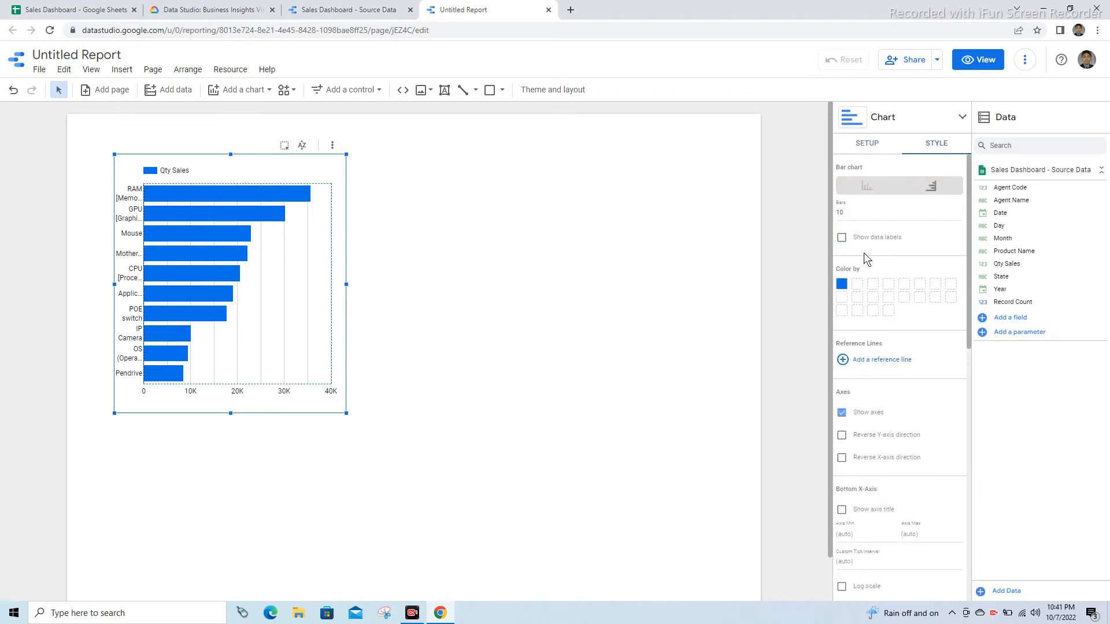
pyautogui.click(842, 239)
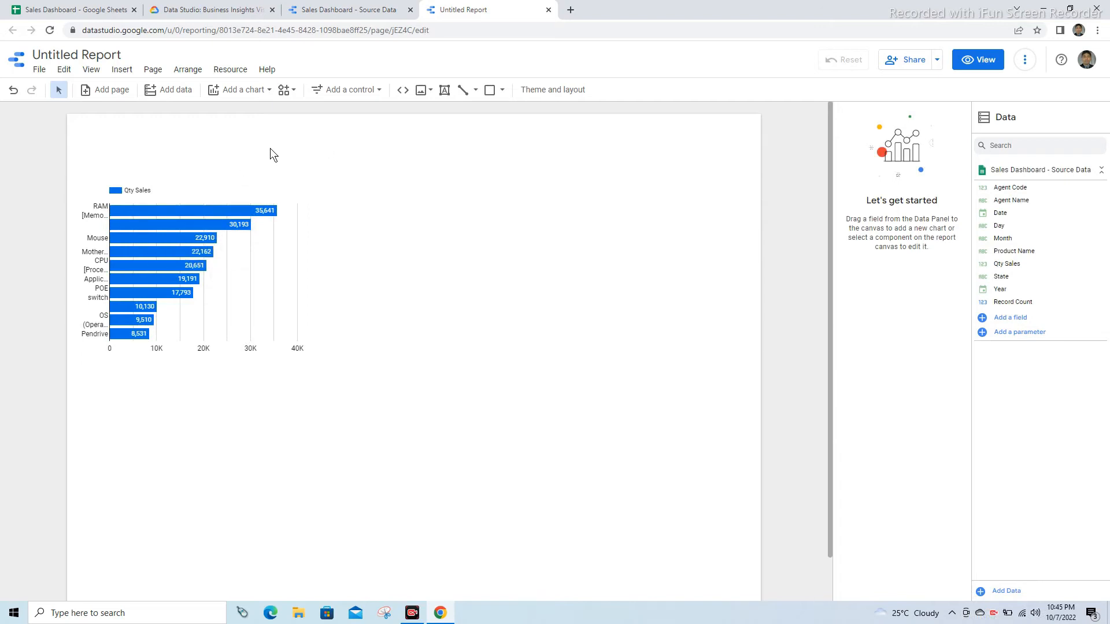
# - Add a sparkline chart beside the bar chart and widen it almost to the page's right edge
pyautogui.click(244, 91)
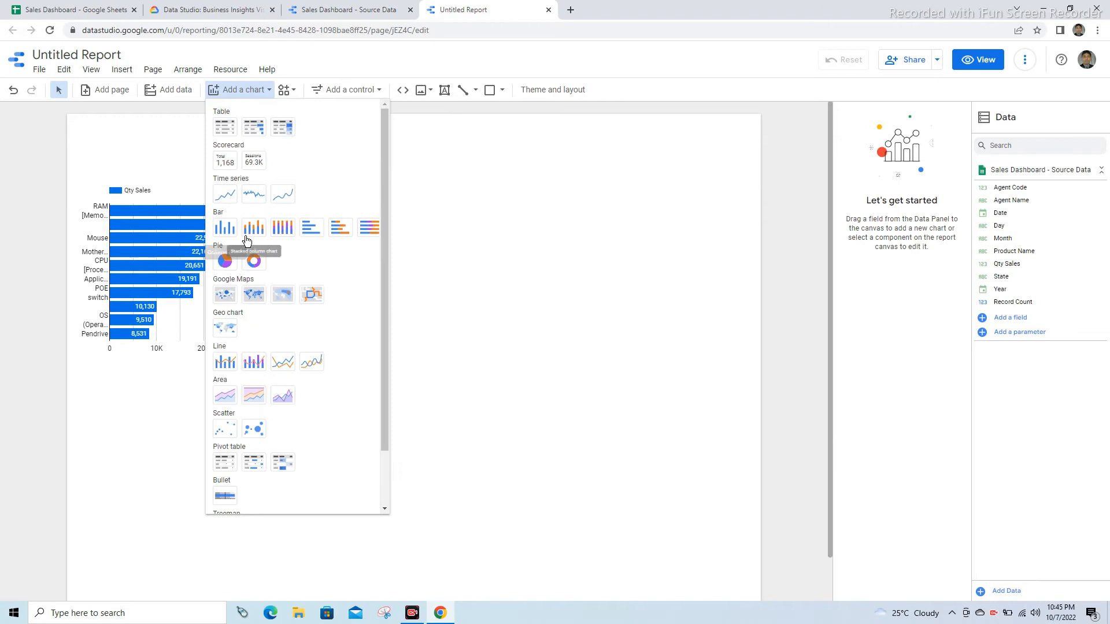
pyautogui.click(260, 200)
pyautogui.click(336, 186)
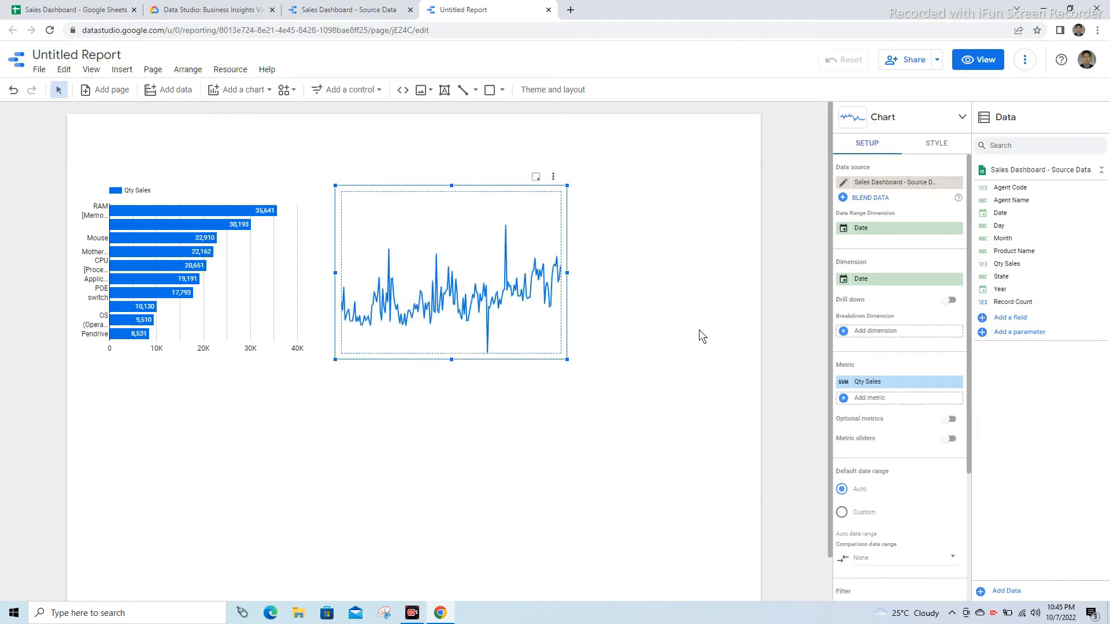
pyautogui.moveTo(564, 275); pyautogui.dragTo(715, 272)
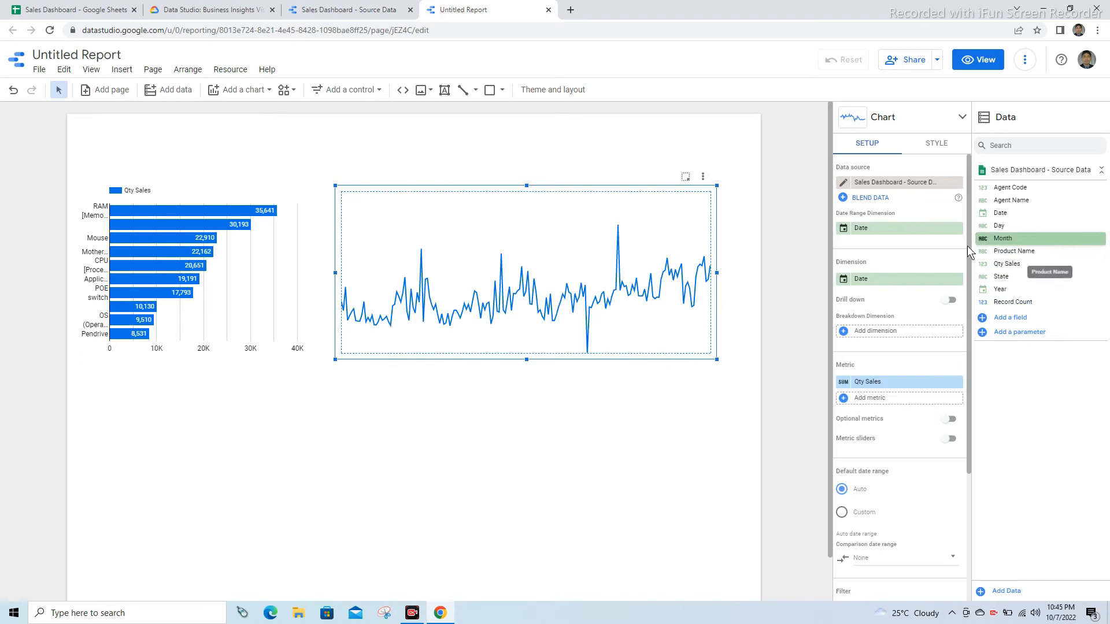
# - Set the sparkline chart's date range dimension to Month, keeping Qty Sales as the metric
pyautogui.moveTo(1008, 238); pyautogui.dragTo(898, 235)
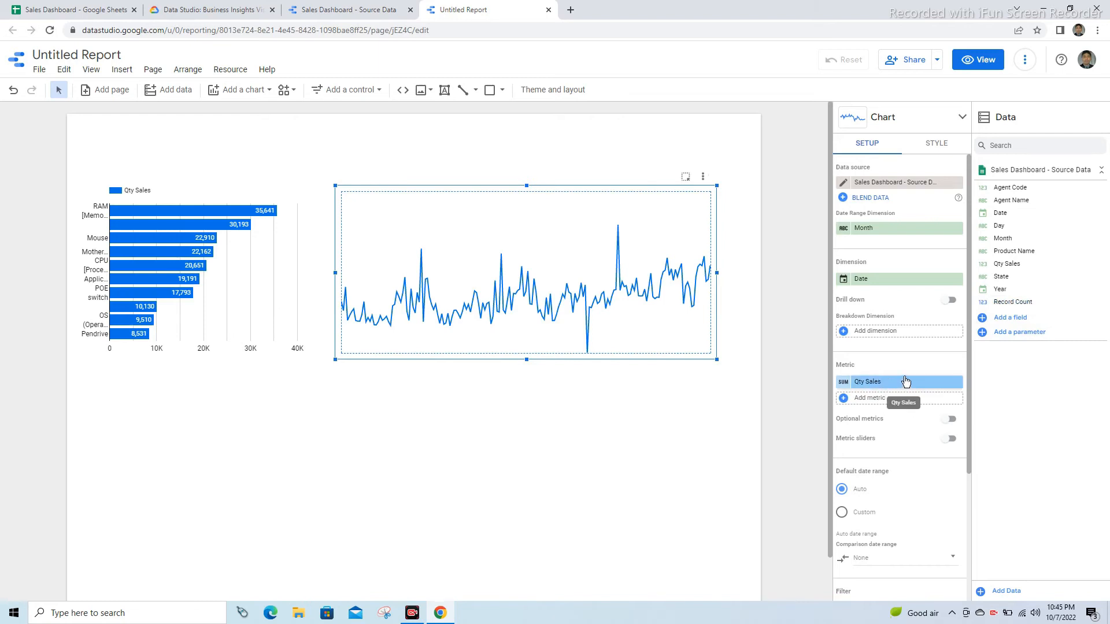
pyautogui.moveTo(886, 383); pyautogui.dragTo(902, 402)
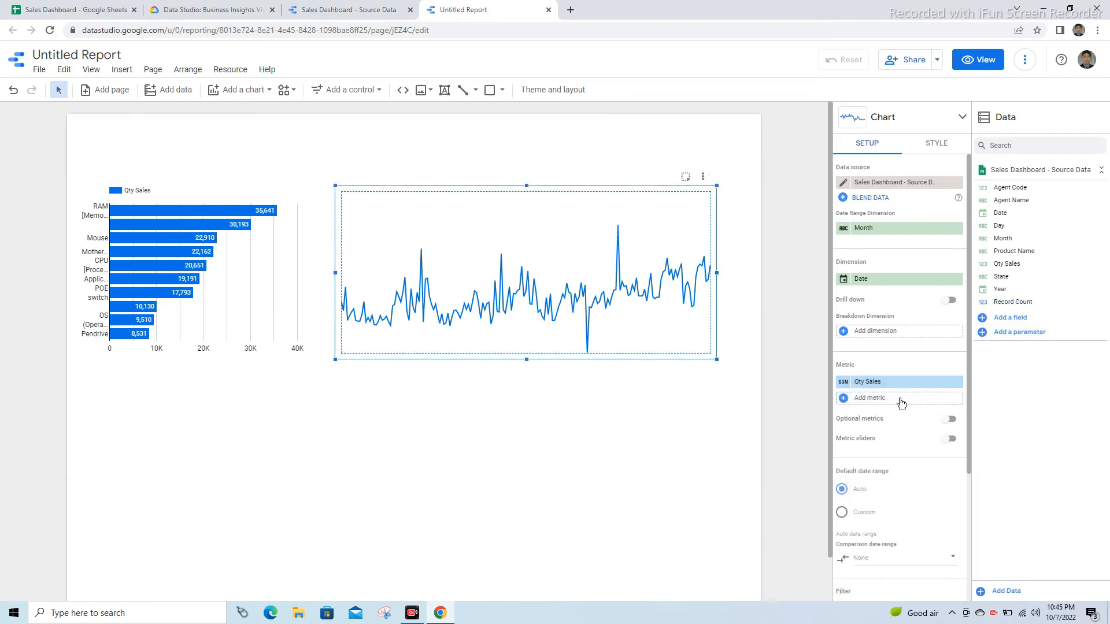
pyautogui.click(900, 399)
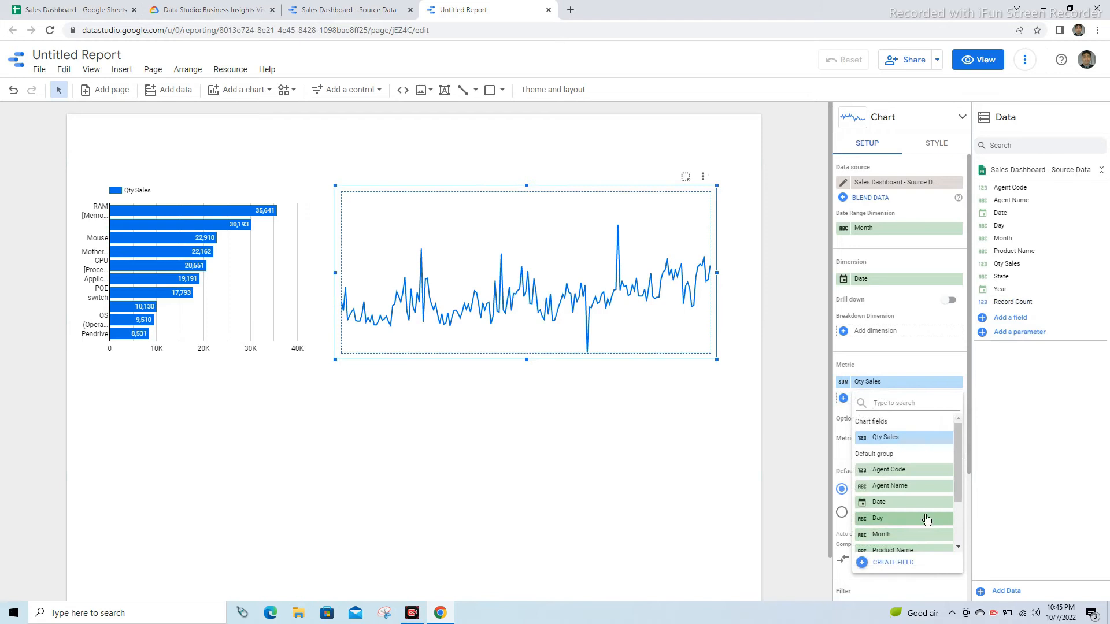
pyautogui.scroll(-2, 903, 527)
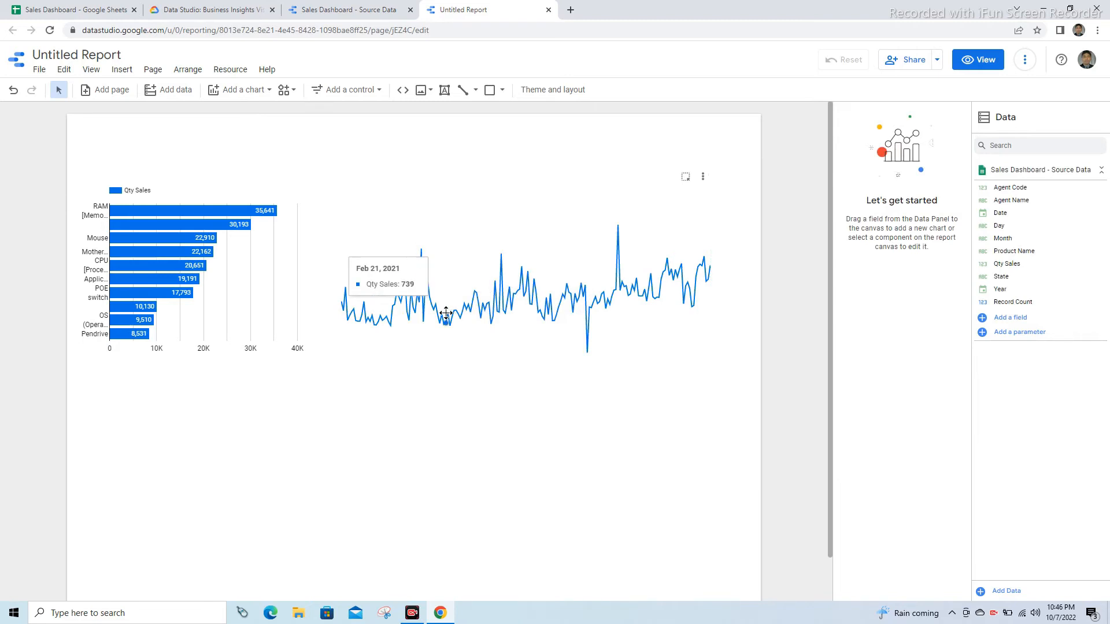
# - Style the sparkline chart's series as cumulative bars with data labels shown
pyautogui.click(589, 333)
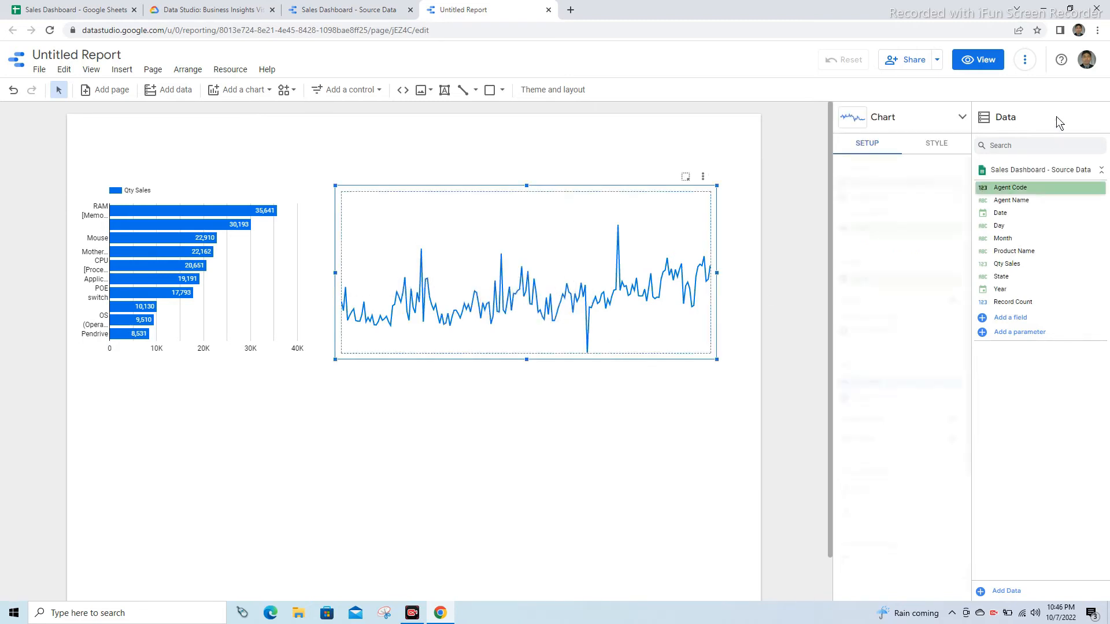
pyautogui.click(936, 144)
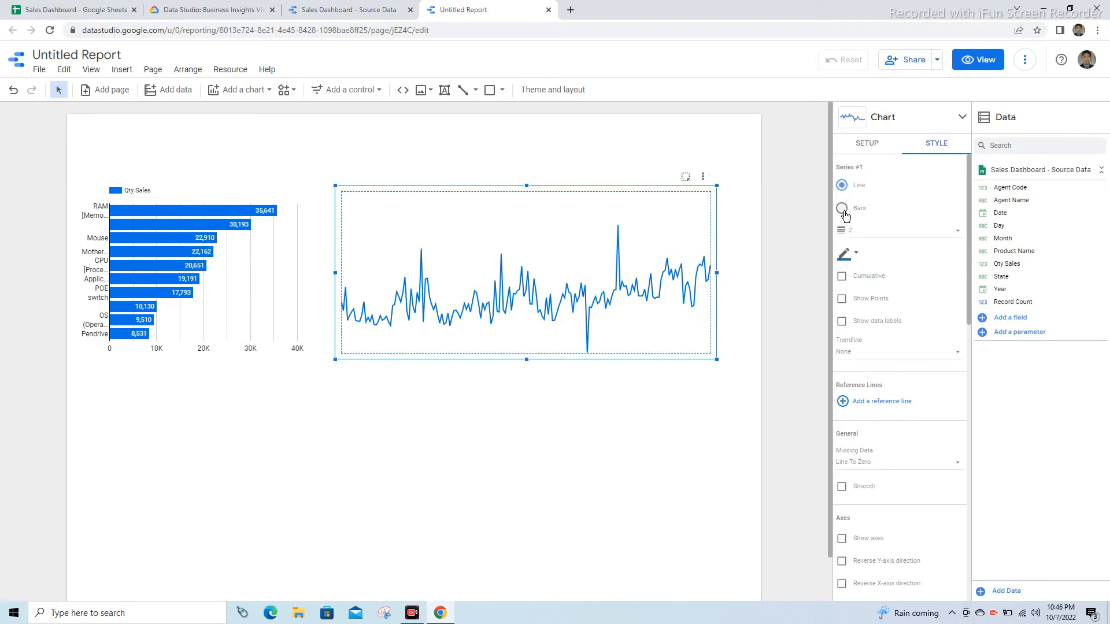
pyautogui.click(843, 209)
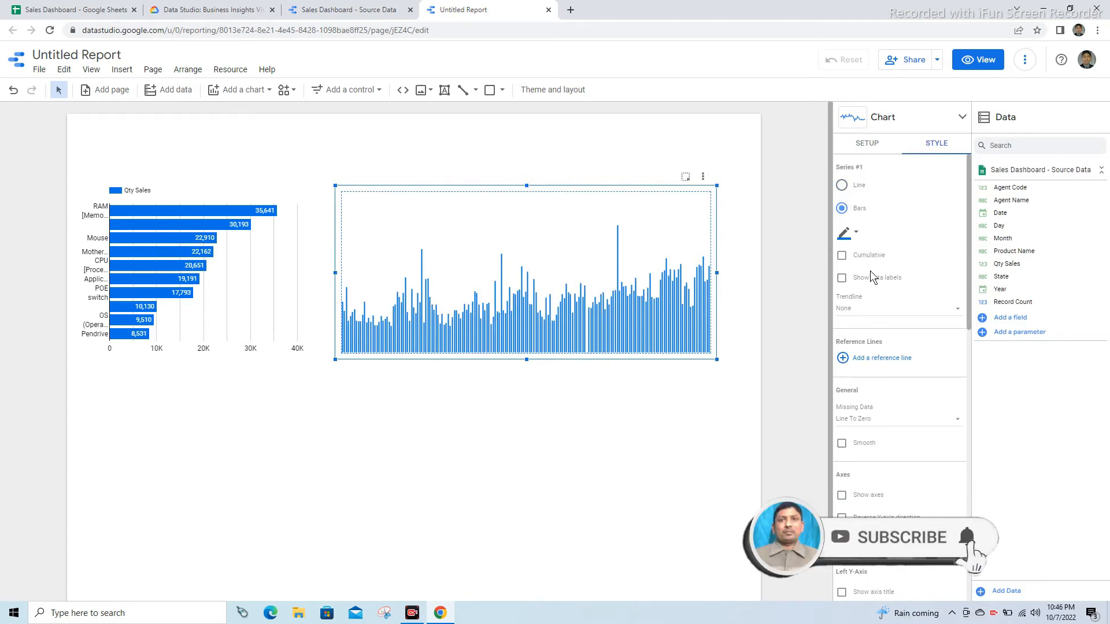
pyautogui.click(842, 256)
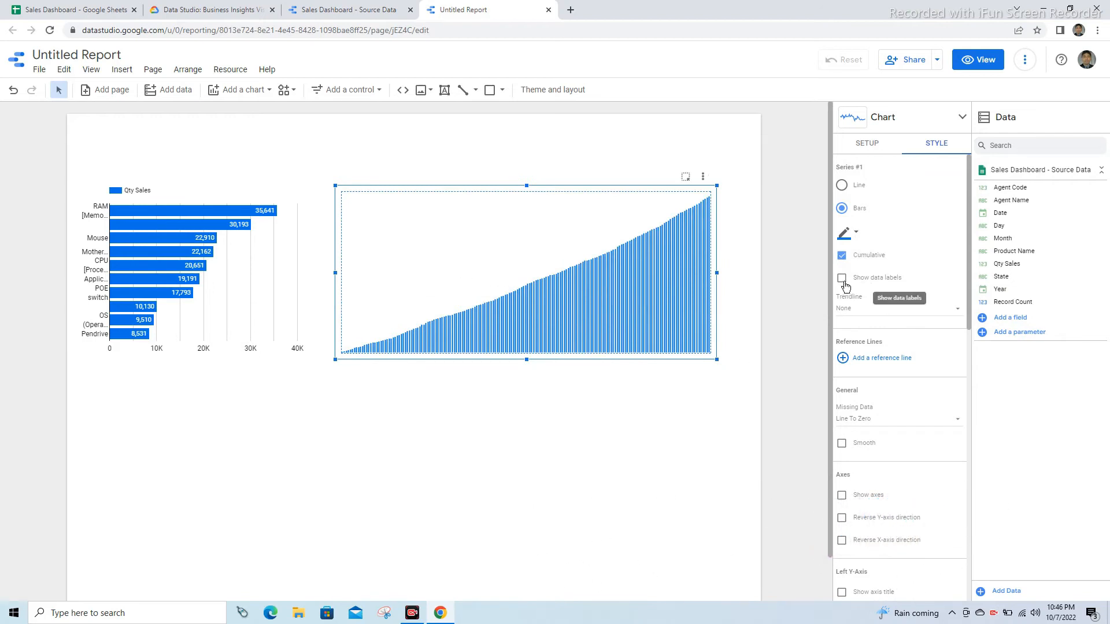
pyautogui.click(842, 278)
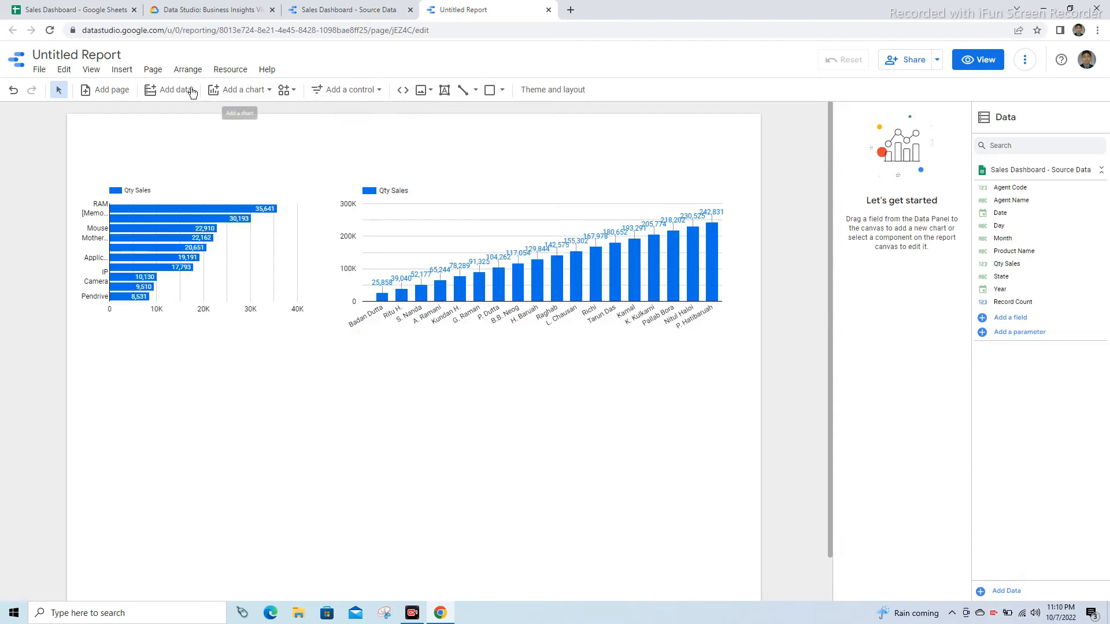
# - Add a donut chart of Qty Sales by Product Name and position it below the bar chart
pyautogui.click(244, 91)
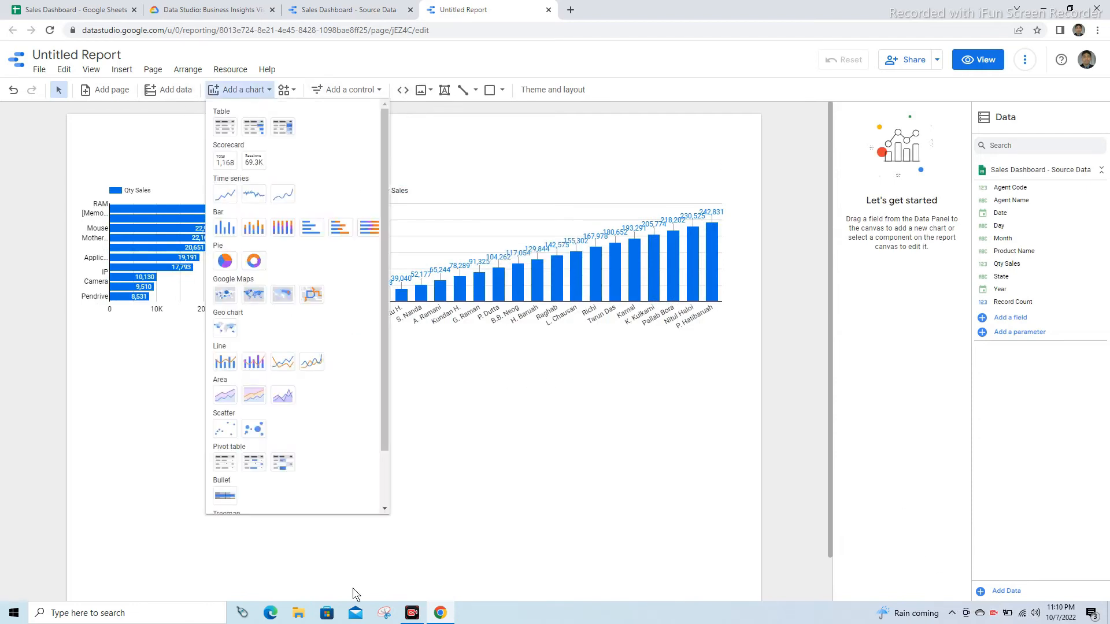
pyautogui.click(258, 265)
pyautogui.click(547, 352)
pyautogui.moveTo(227, 541); pyautogui.dragTo(223, 501)
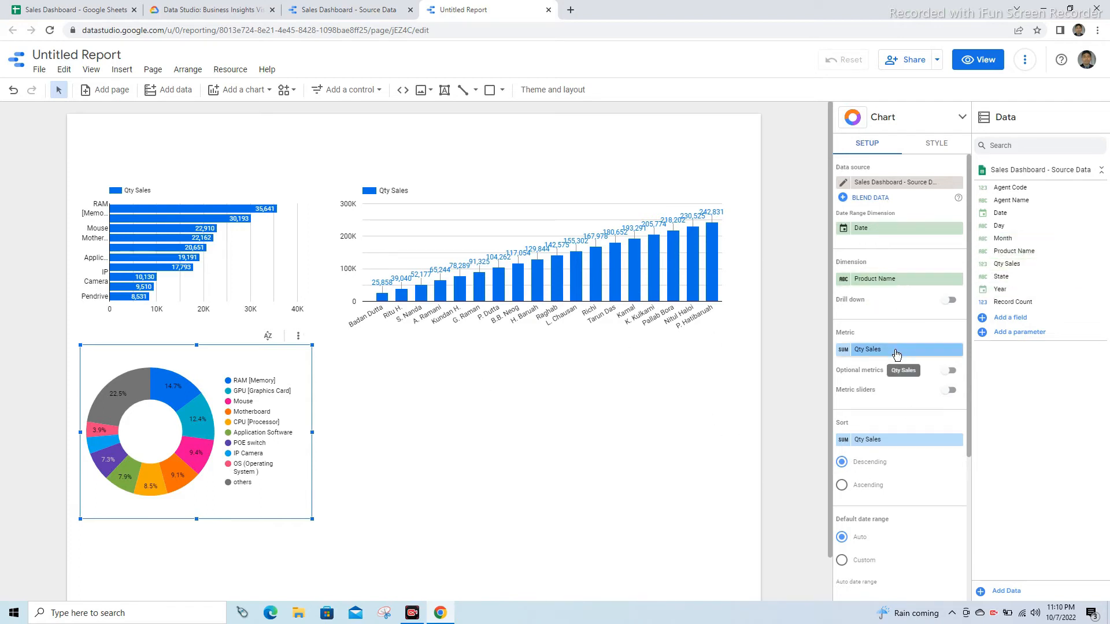
# - Try the Max, Sum, Count and Min aggregations for the donut chart's Qty Sales sort field and settle on Max
pyautogui.click(847, 441)
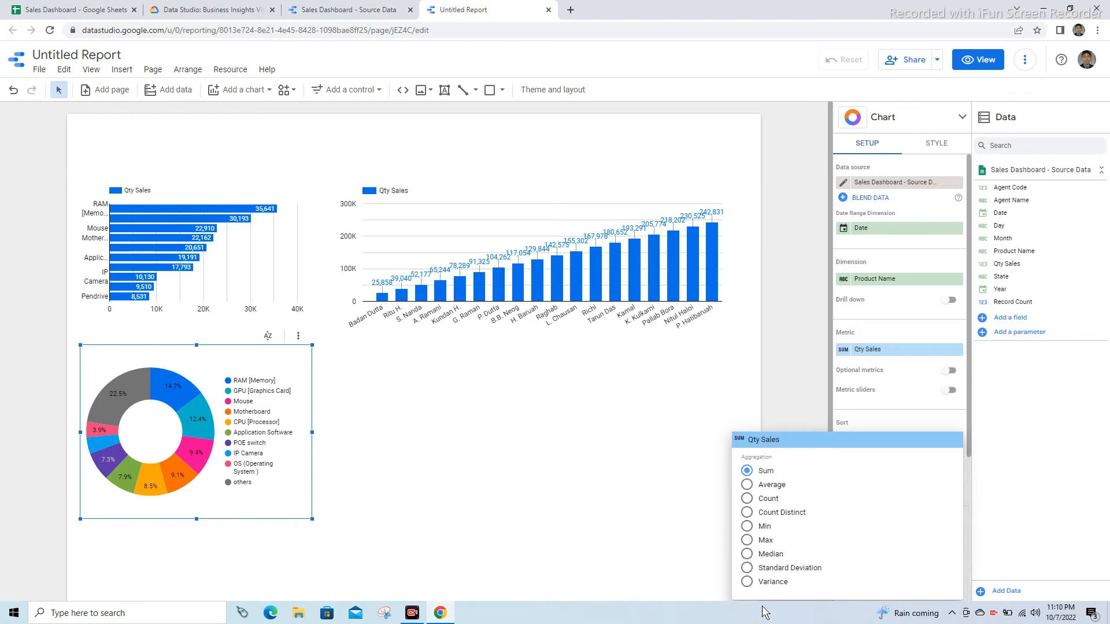
pyautogui.click(747, 541)
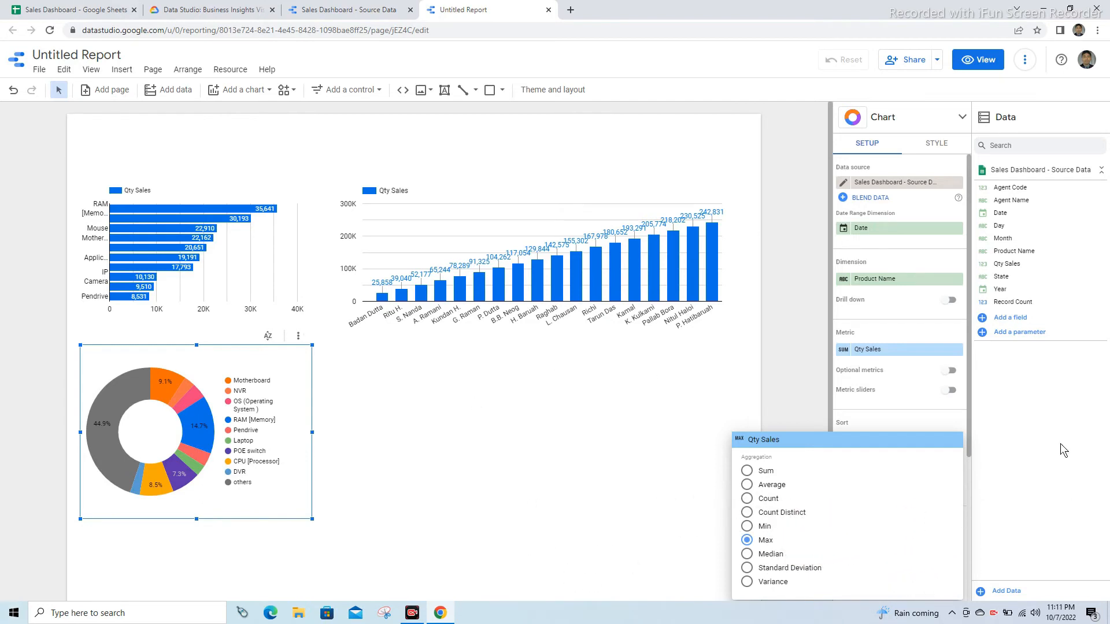
pyautogui.click(756, 473)
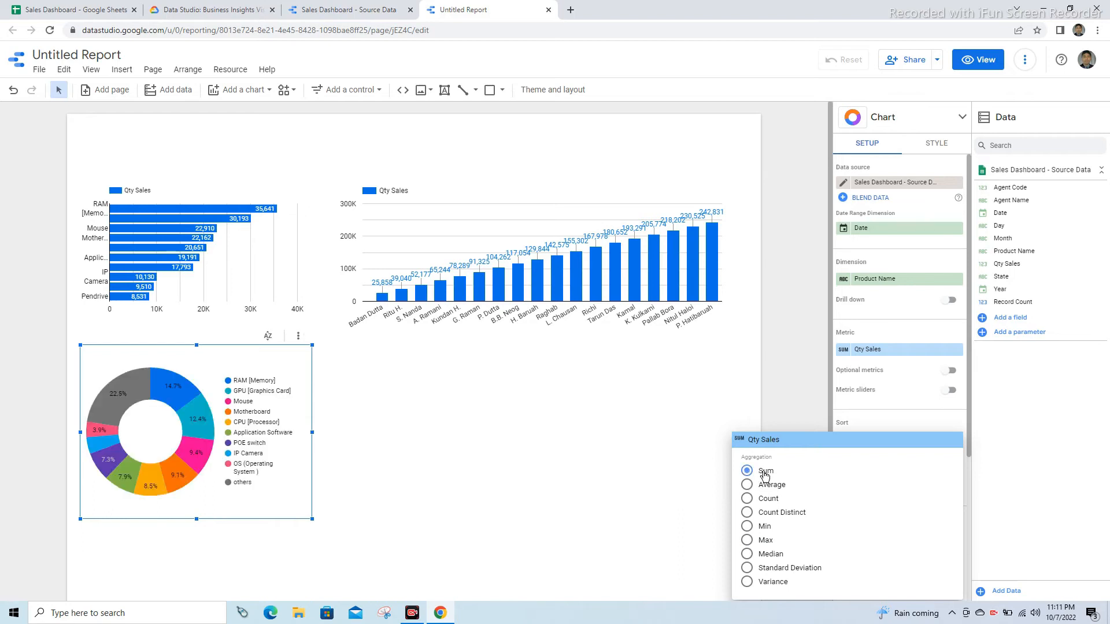
pyautogui.click(765, 494)
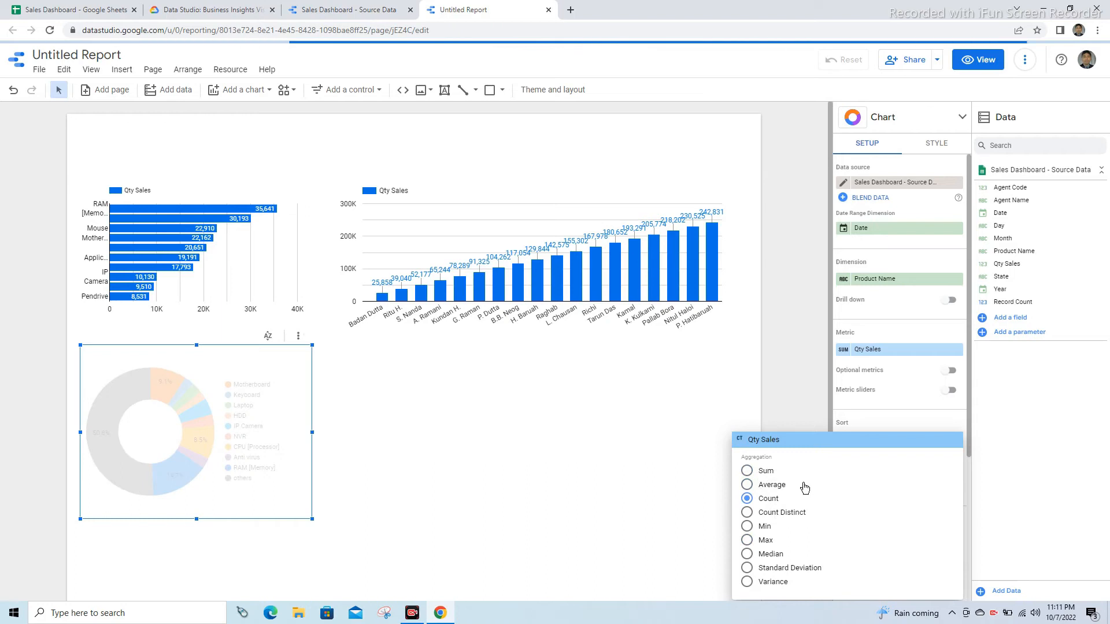
pyautogui.click(764, 527)
pyautogui.click(765, 541)
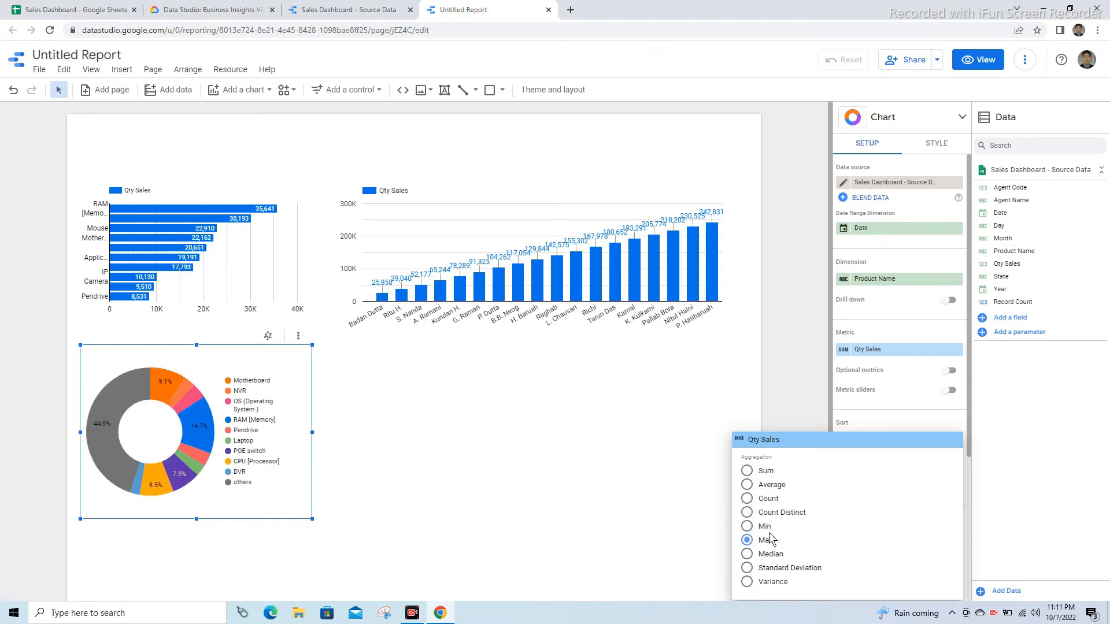
pyautogui.click(572, 514)
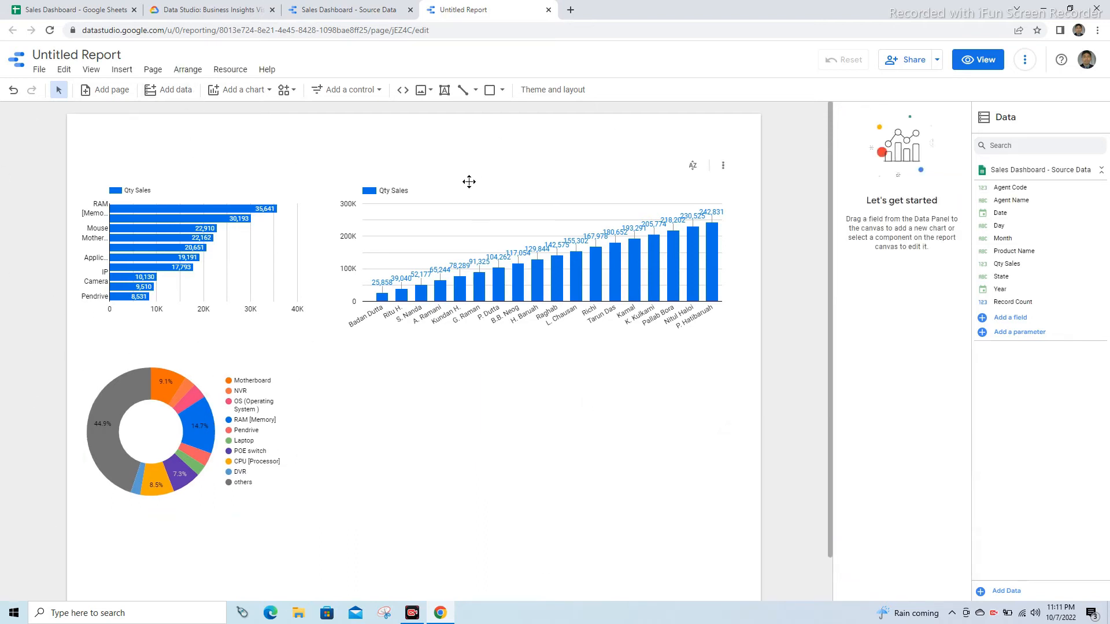
# - Cross-filter the report by the donut chart's Motherboard slice, then clear the selection
pyautogui.click(167, 394)
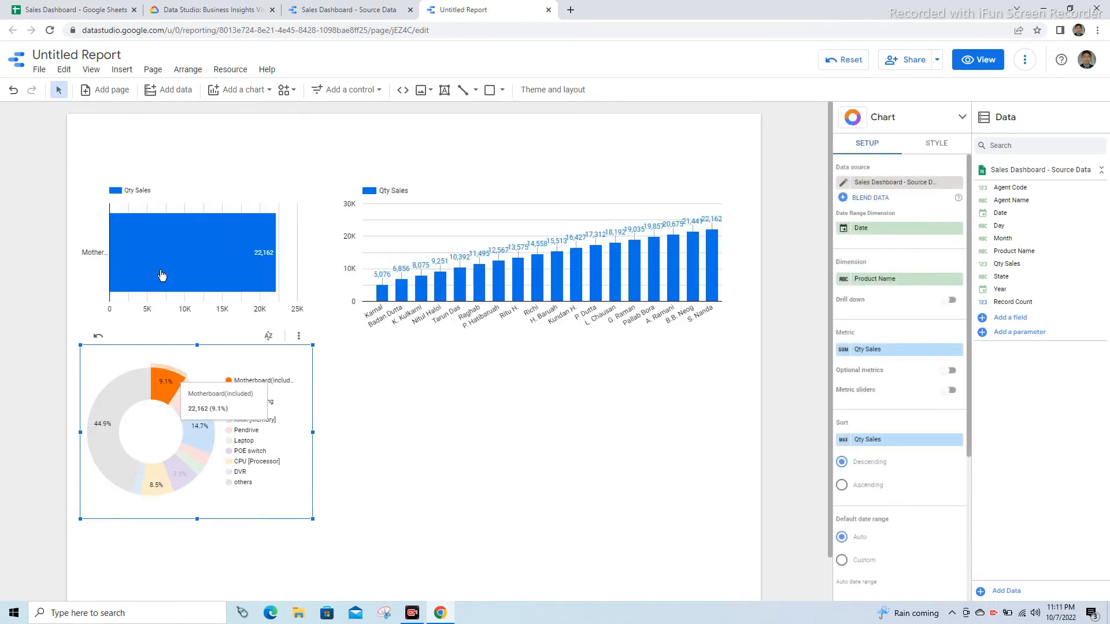
pyautogui.click(469, 364)
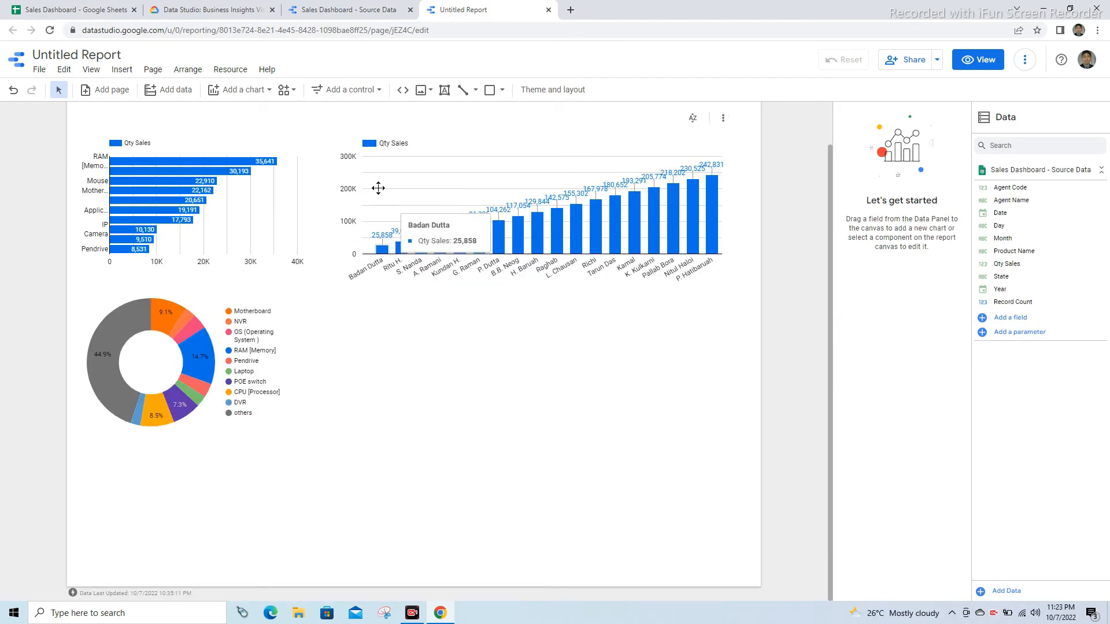
# - Add a Google Maps bubble map below the column chart, using State as date range dimension and location and Qty Sales as color dimension
pyautogui.click(237, 91)
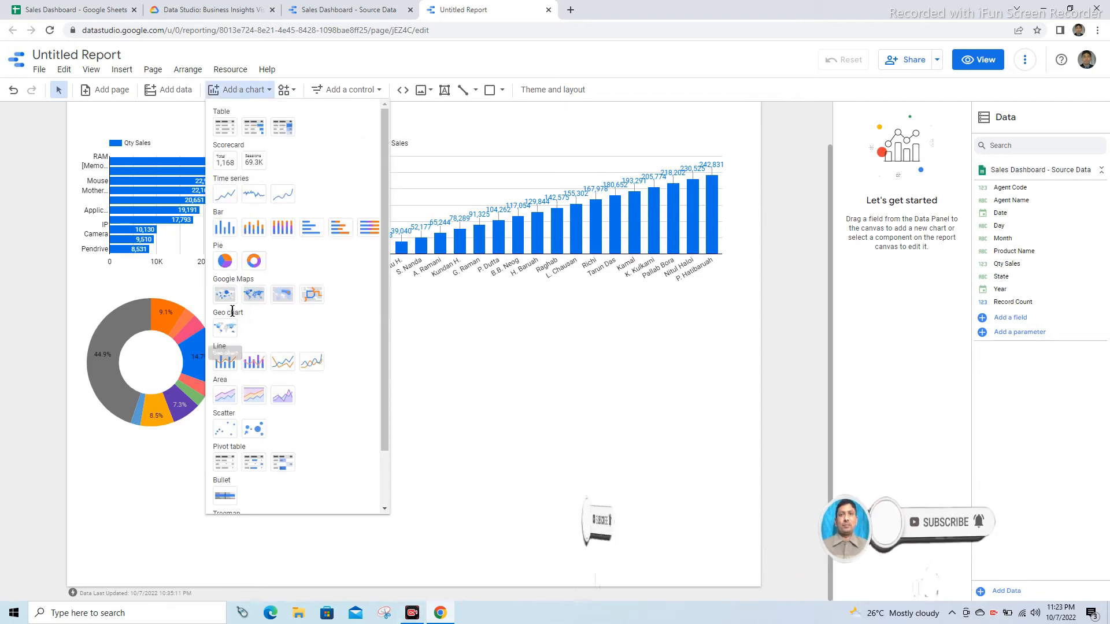
pyautogui.click(226, 294)
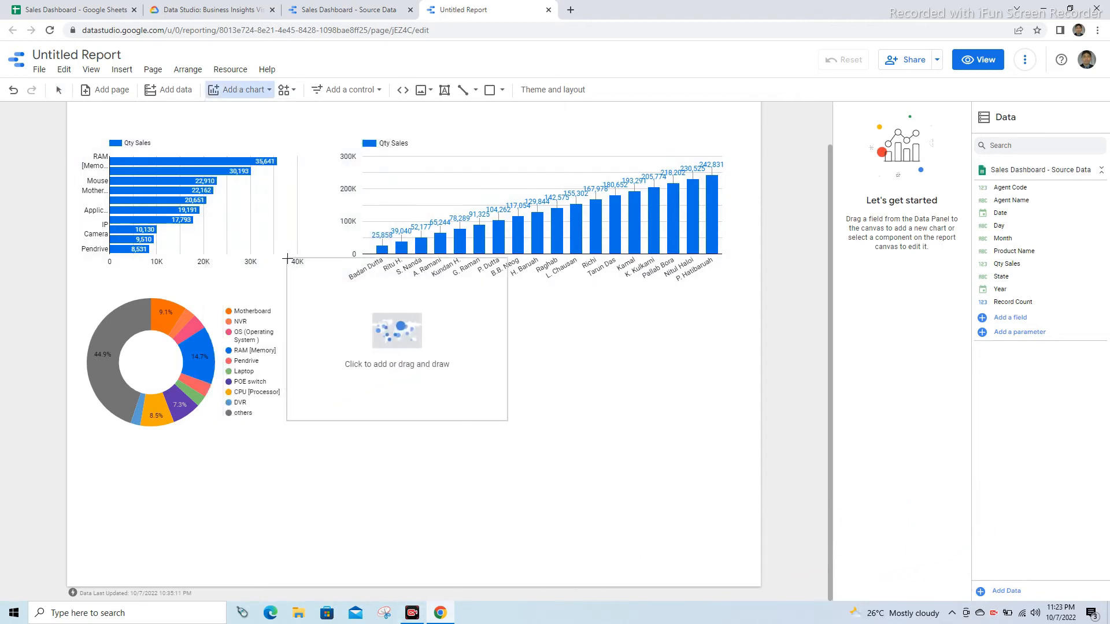
pyautogui.moveTo(341, 300); pyautogui.dragTo(738, 496)
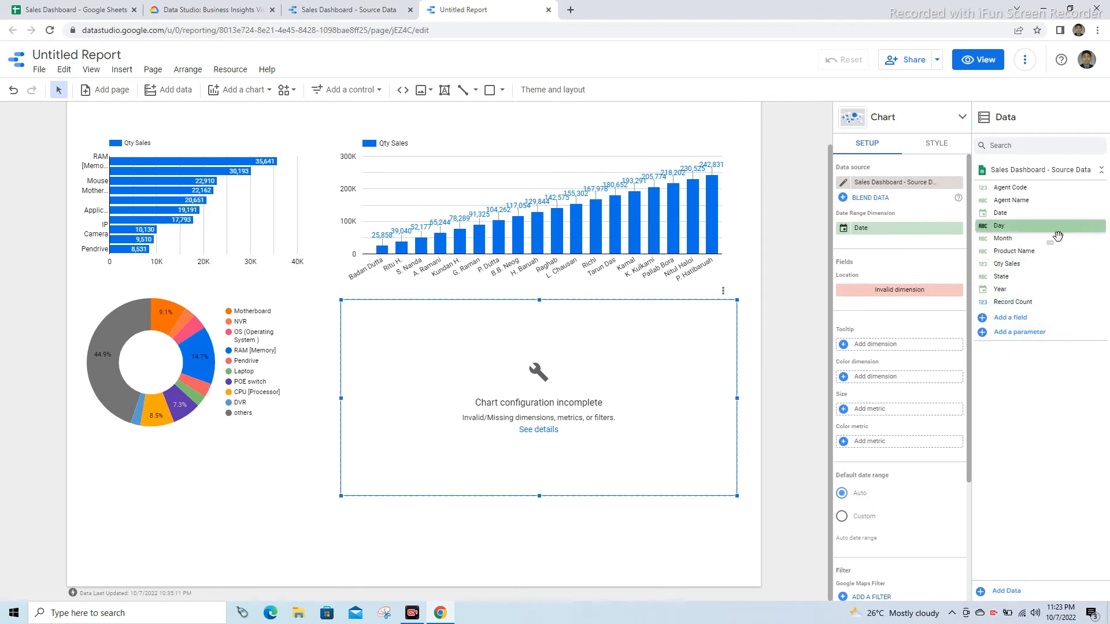
pyautogui.moveTo(1041, 276); pyautogui.dragTo(900, 228)
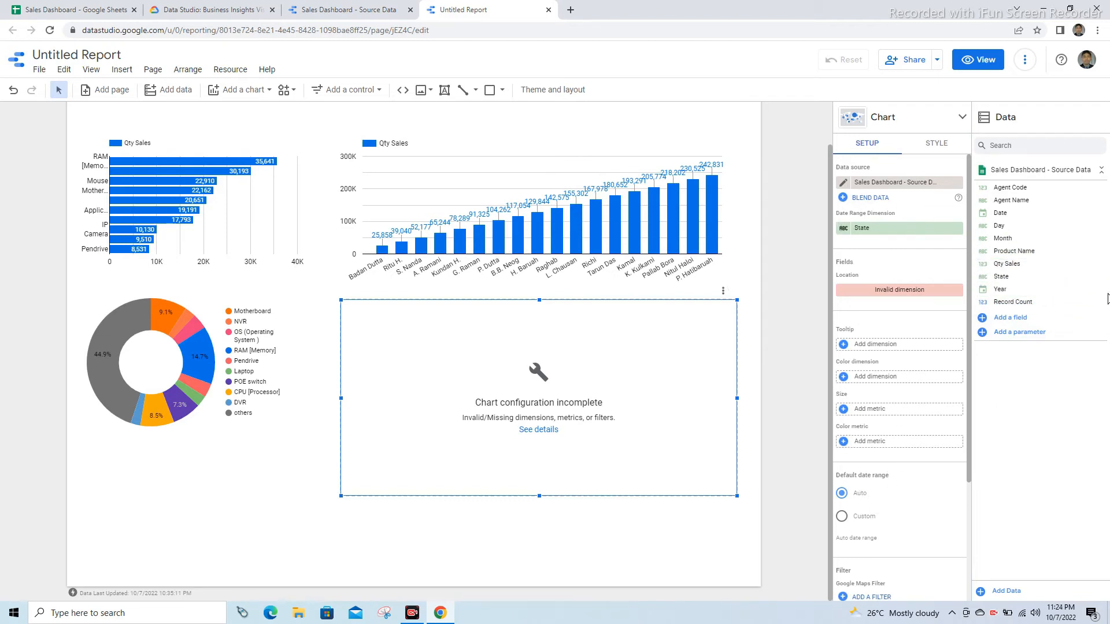
pyautogui.click(1040, 278)
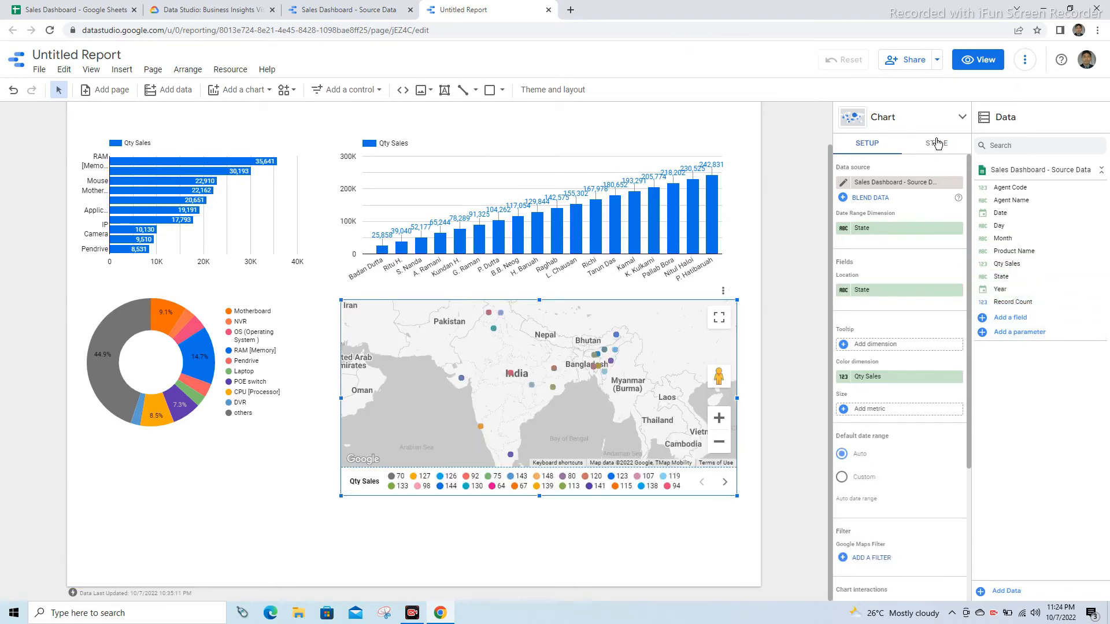
# - Try the Satellite and Map background types on the bubble map
pyautogui.click(937, 143)
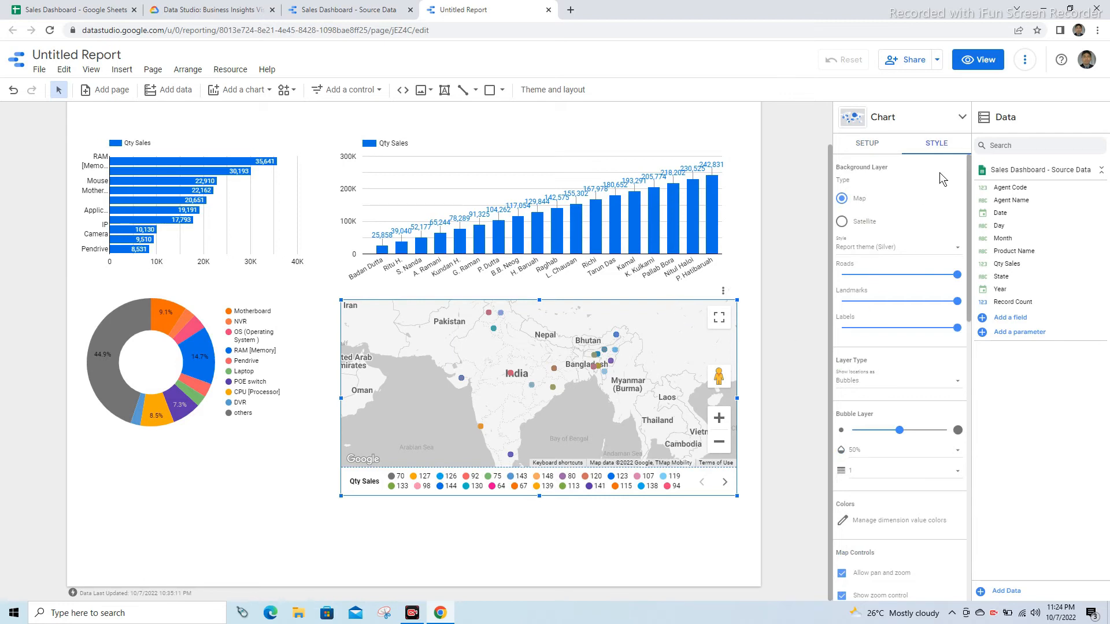
pyautogui.click(854, 222)
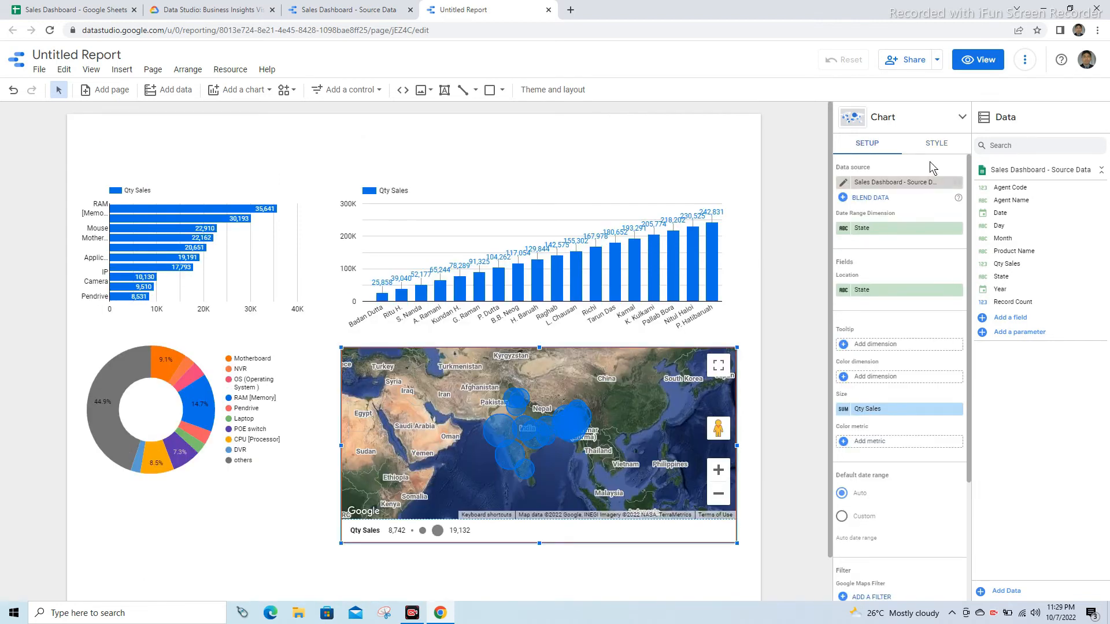
pyautogui.click(933, 143)
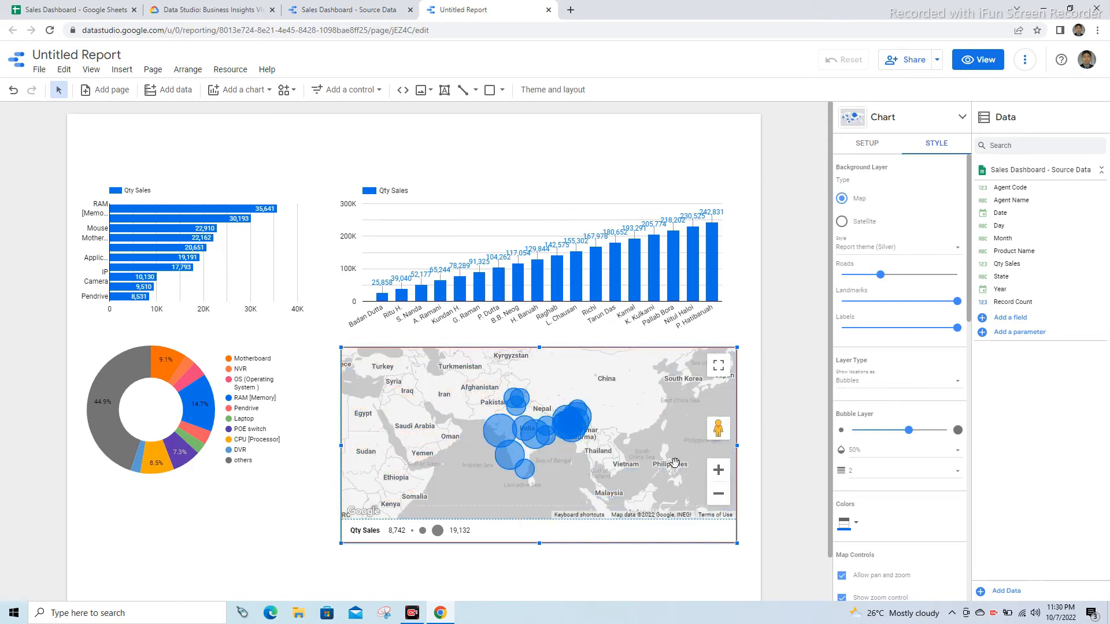
pyautogui.click(858, 223)
pyautogui.click(863, 198)
# - Cross-filter the report by individual state bubbles on the map, then clear the selection
pyautogui.click(509, 455)
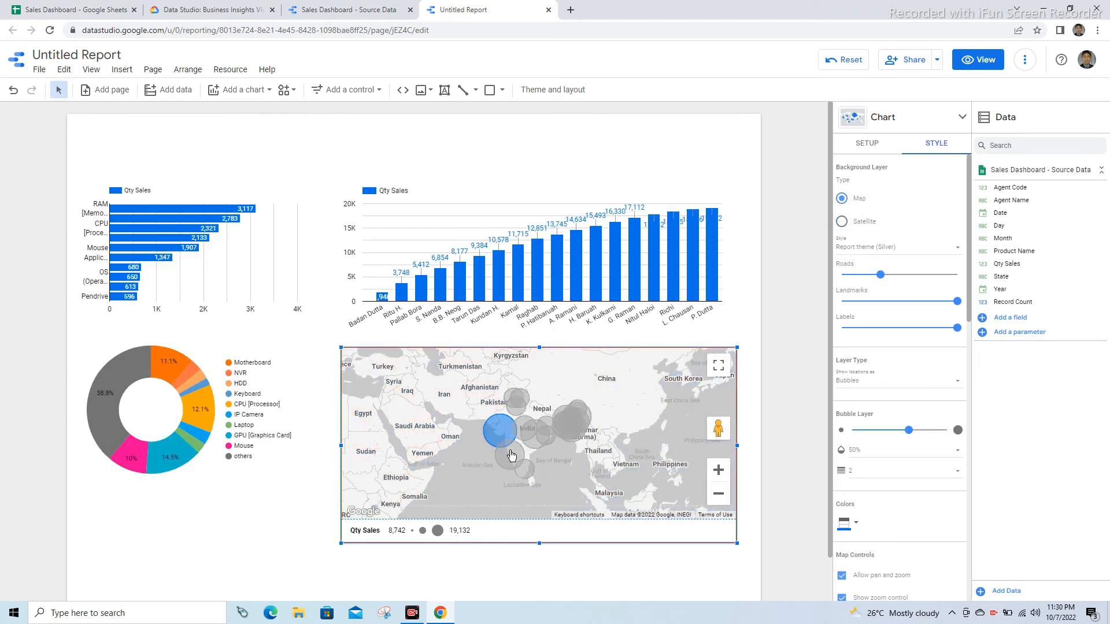
pyautogui.click(525, 470)
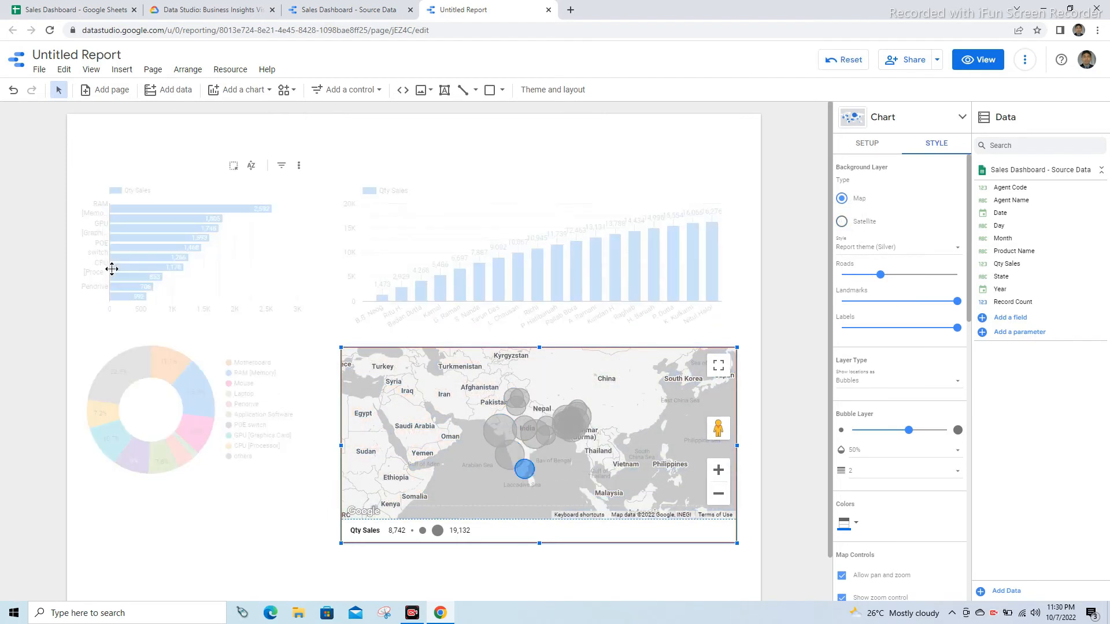
pyautogui.click(530, 466)
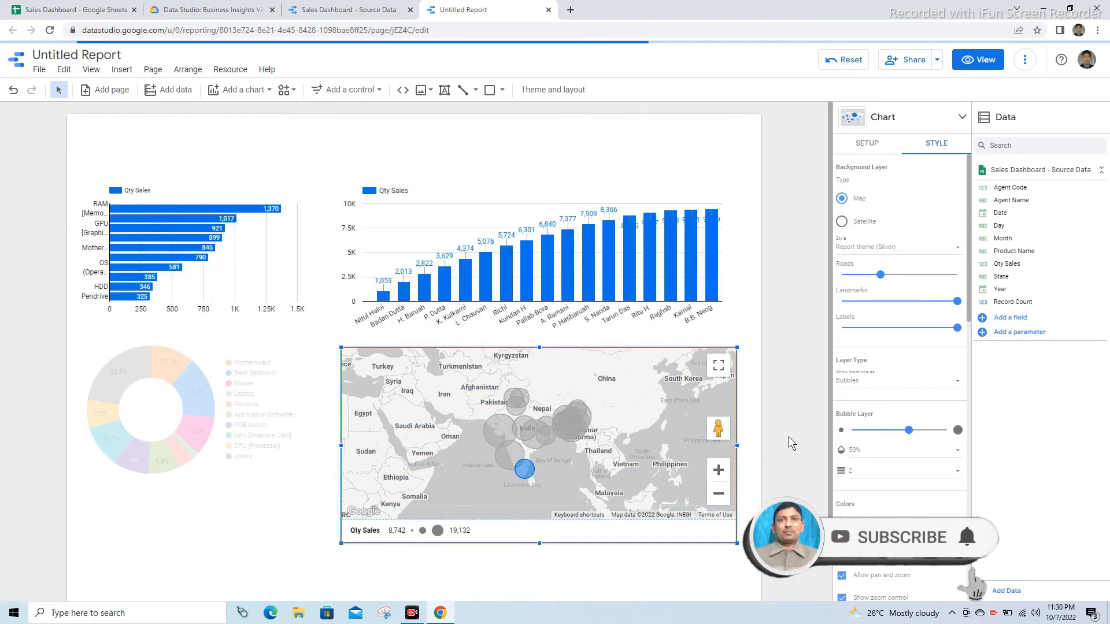
# - Set the bubble map's background type to Satellite and enlarge the map downward
pyautogui.click(864, 222)
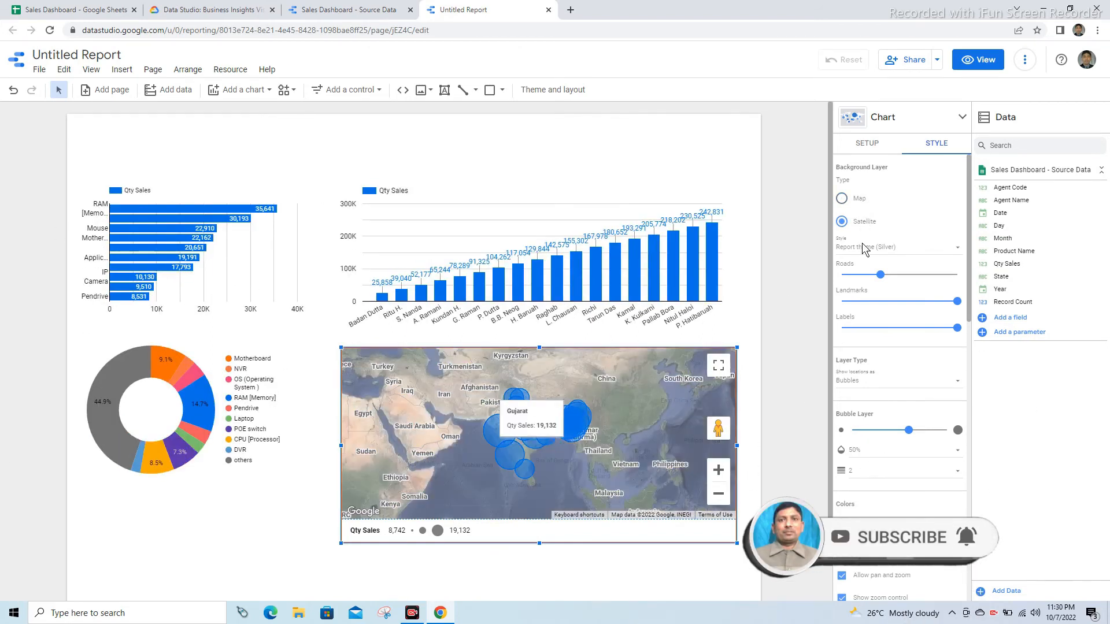
pyautogui.scroll(-1, 279, 541)
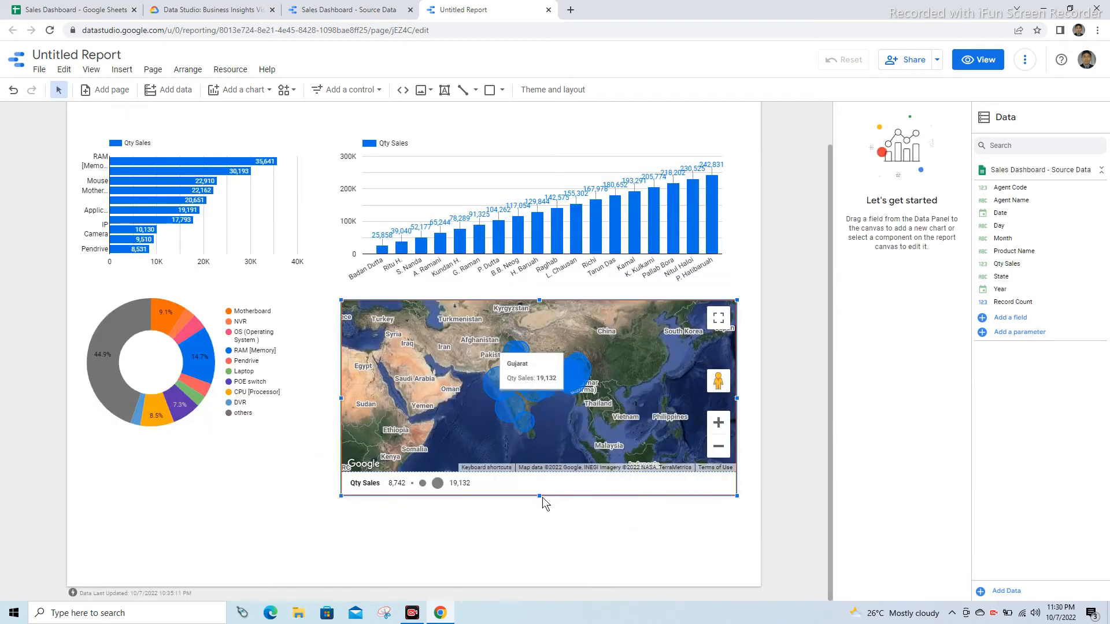
pyautogui.click(538, 496)
pyautogui.scroll(1, 539, 496)
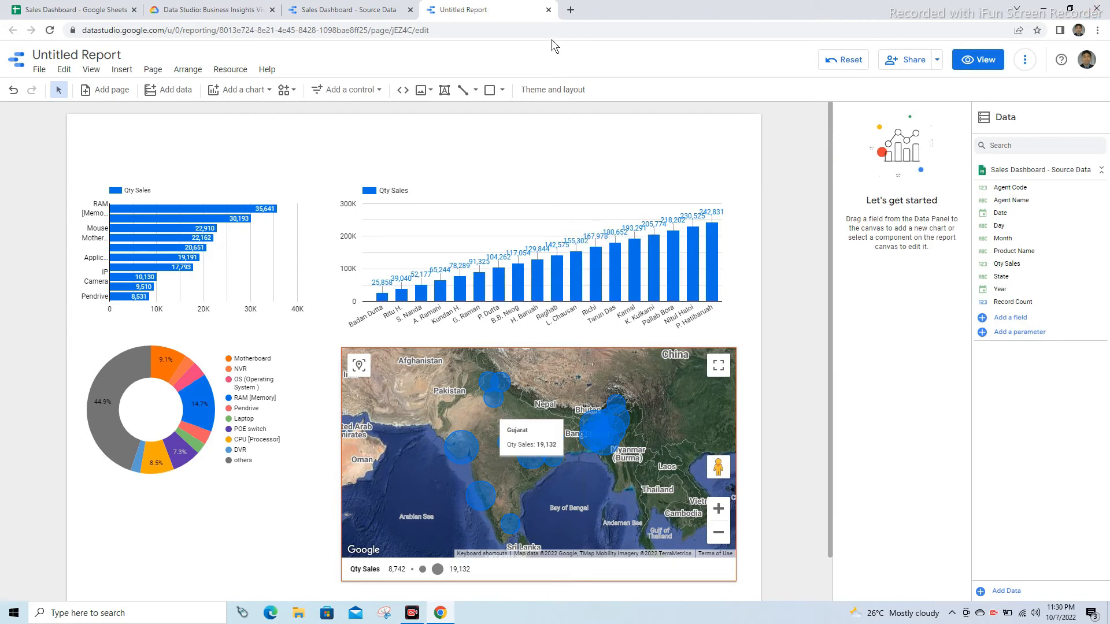
# - Add a text box reading GOOGLE DASHBOARD above the charts and make the text bold
pyautogui.click(444, 91)
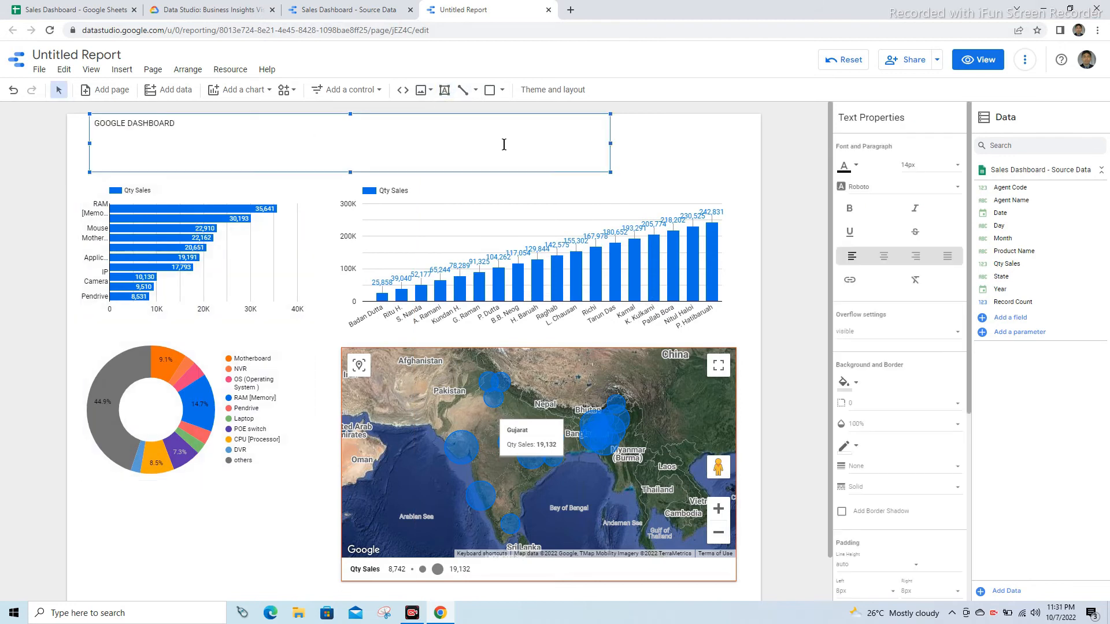
pyautogui.hotkey('ctrl', 'a')
pyautogui.click(850, 209)
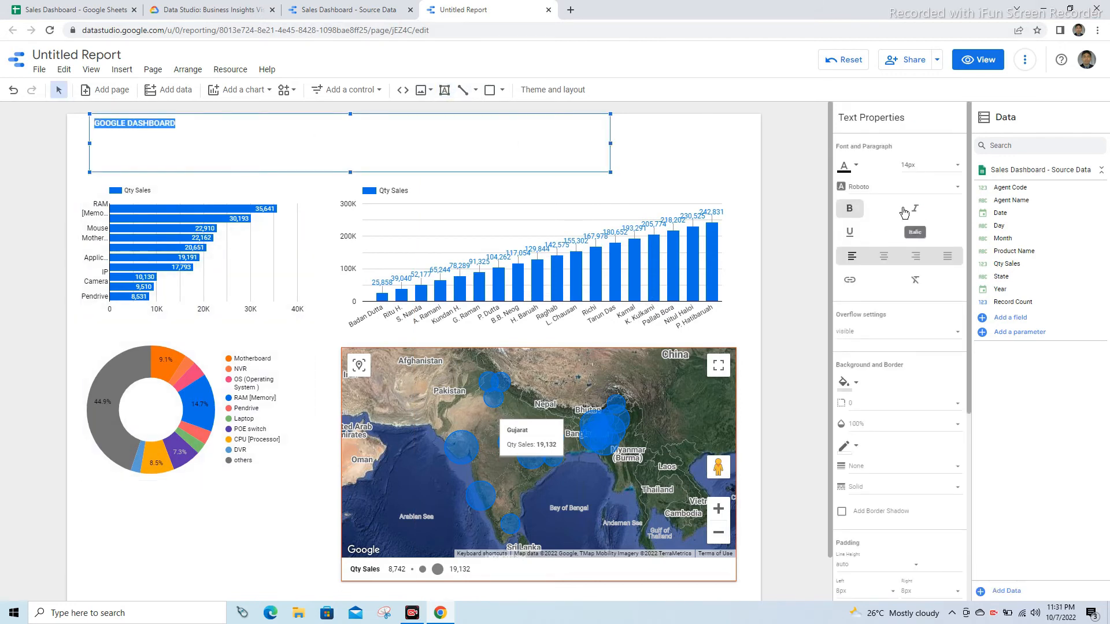
pyautogui.click(918, 212)
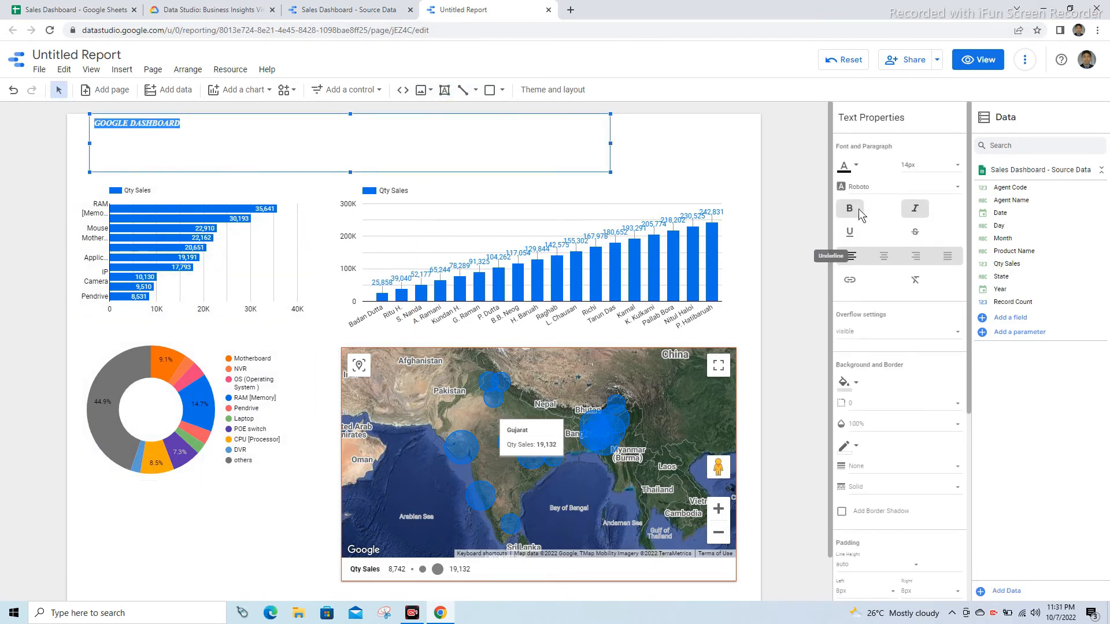
# - Color the GOOGLE DASHBOARD title orange and set its font size to 48px
pyautogui.click(851, 167)
pyautogui.click(896, 218)
pyautogui.click(948, 168)
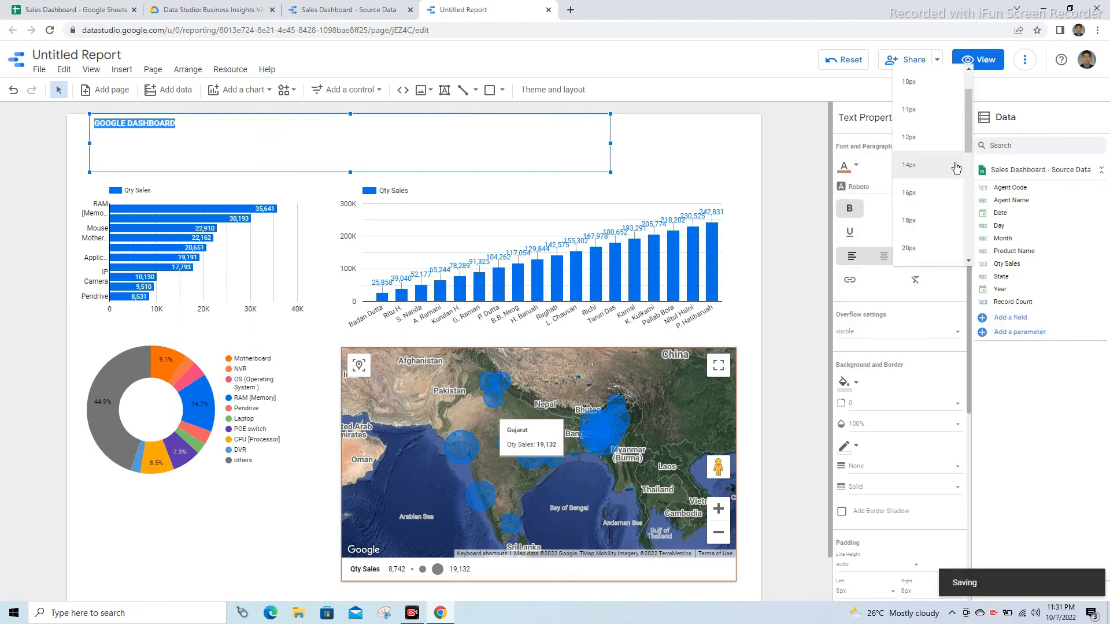
pyautogui.click(917, 241)
pyautogui.click(500, 144)
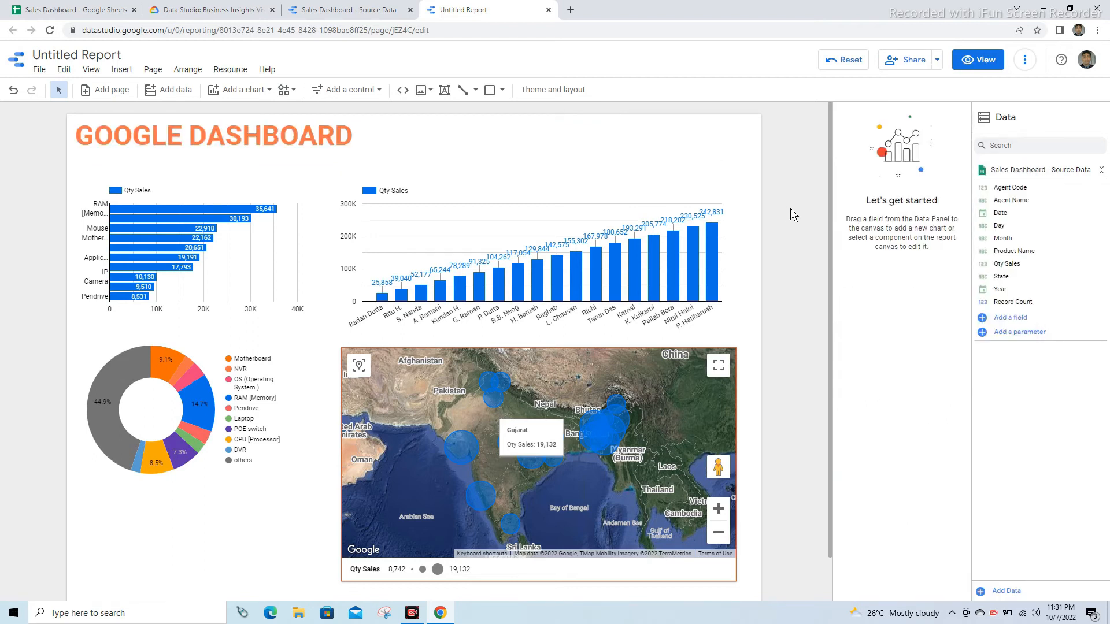
pyautogui.scroll(-1, 366, 432)
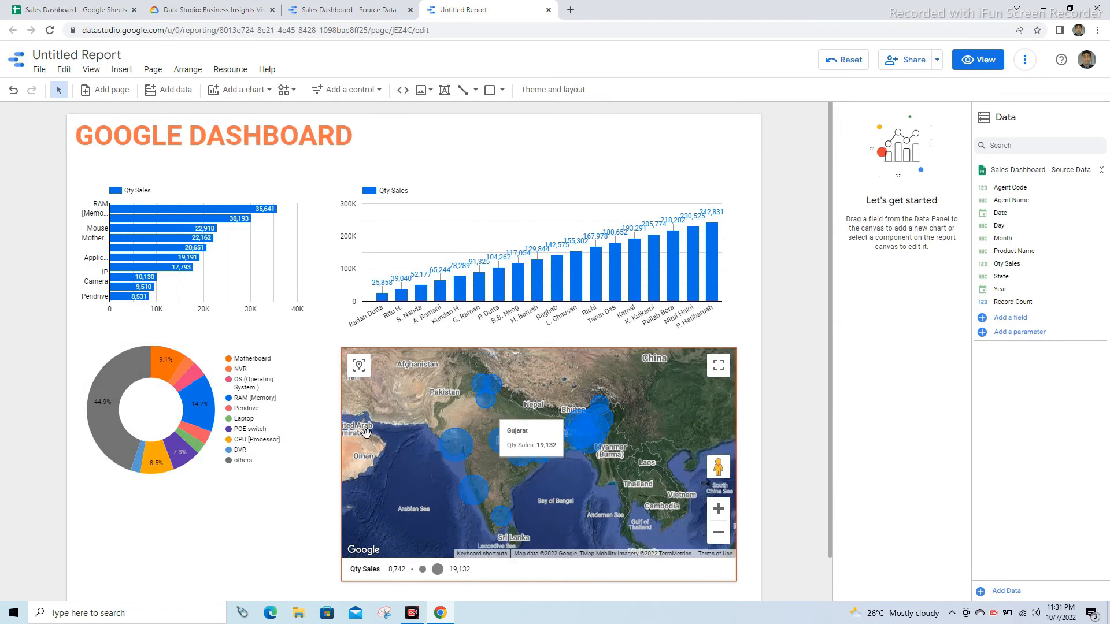
pyautogui.scroll(1, 366, 433)
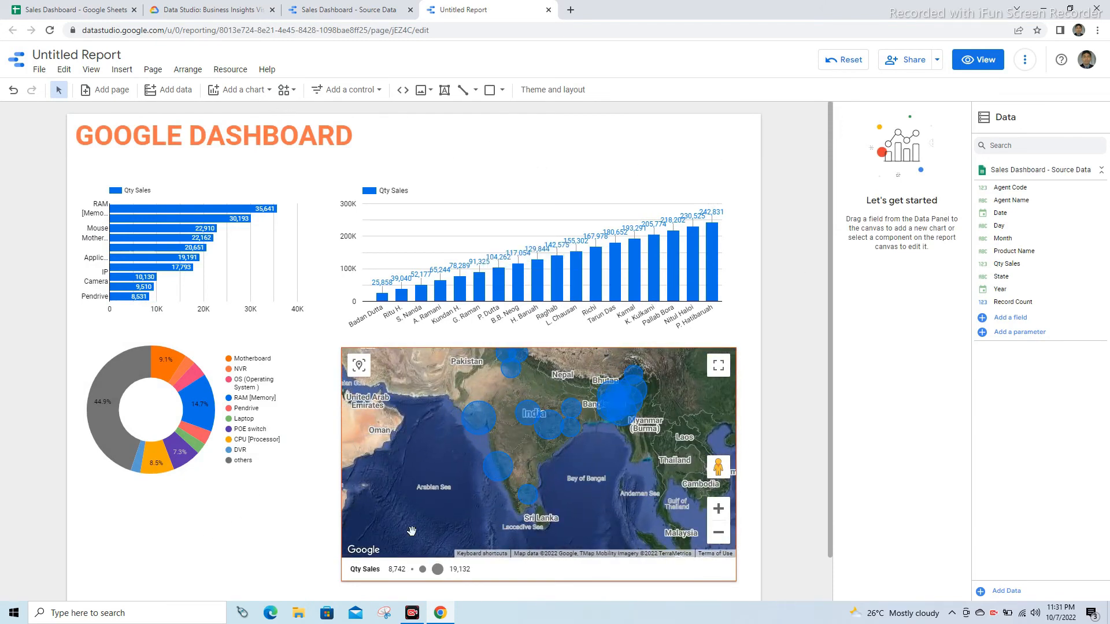
# - Try the Pop! theme on the report, then switch to a theme with a blue background and white chart cards
pyautogui.click(551, 92)
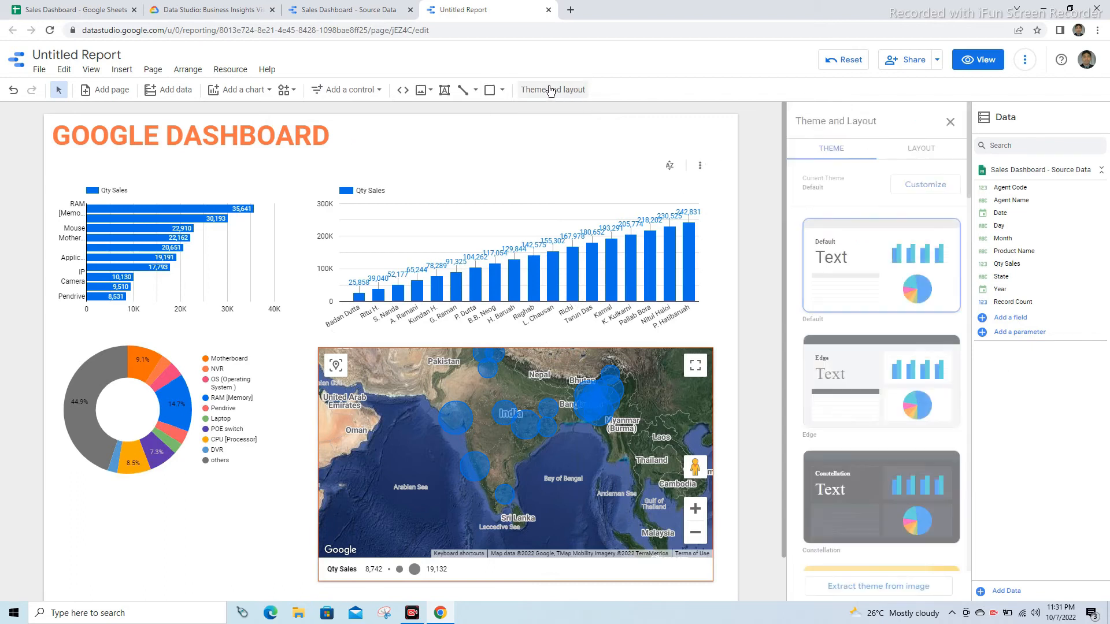
pyautogui.scroll(-10, 896, 327)
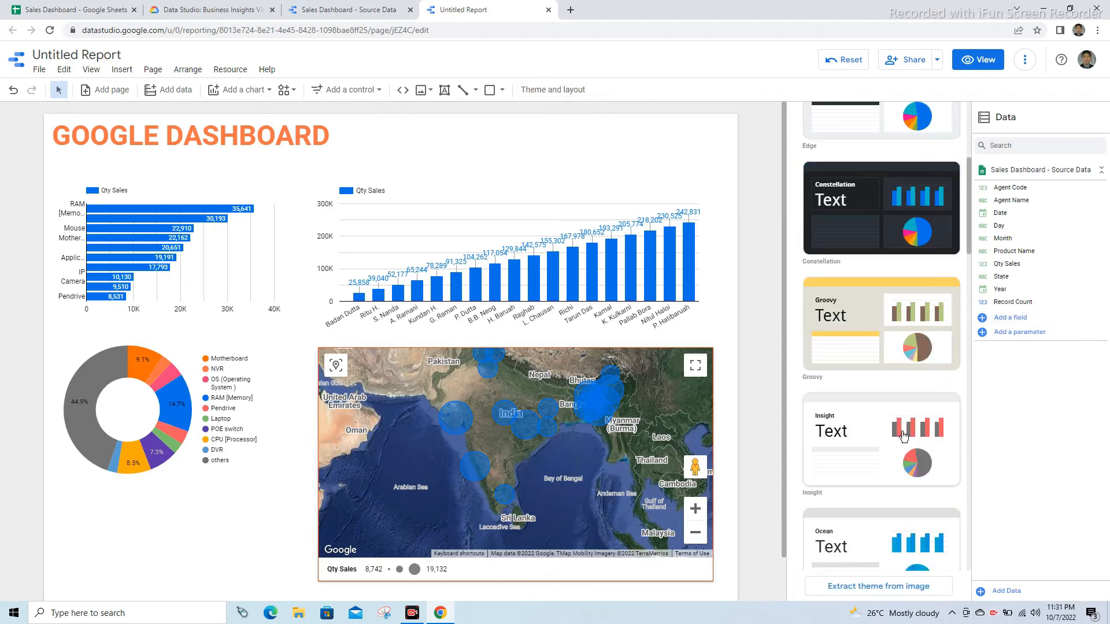
pyautogui.scroll(-4, 914, 273)
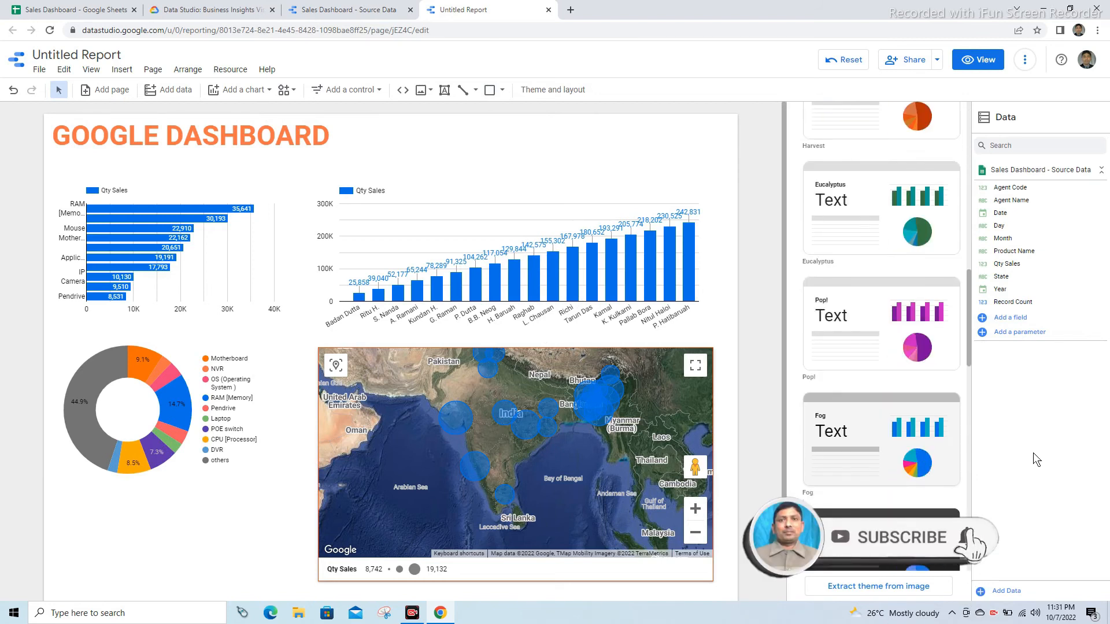
pyautogui.click(863, 302)
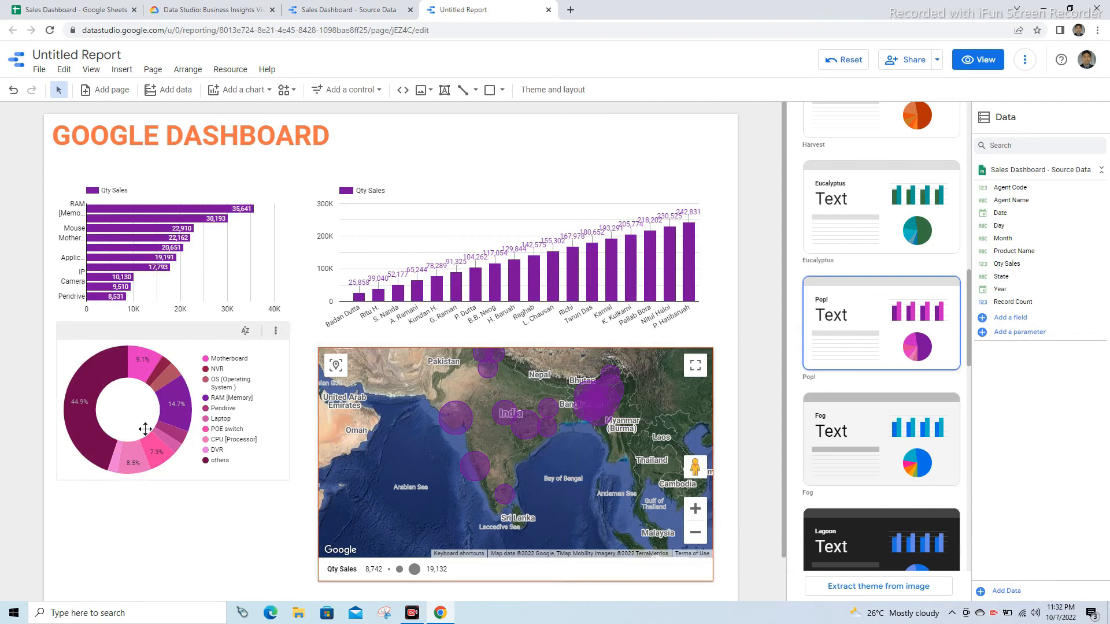
pyautogui.click(864, 535)
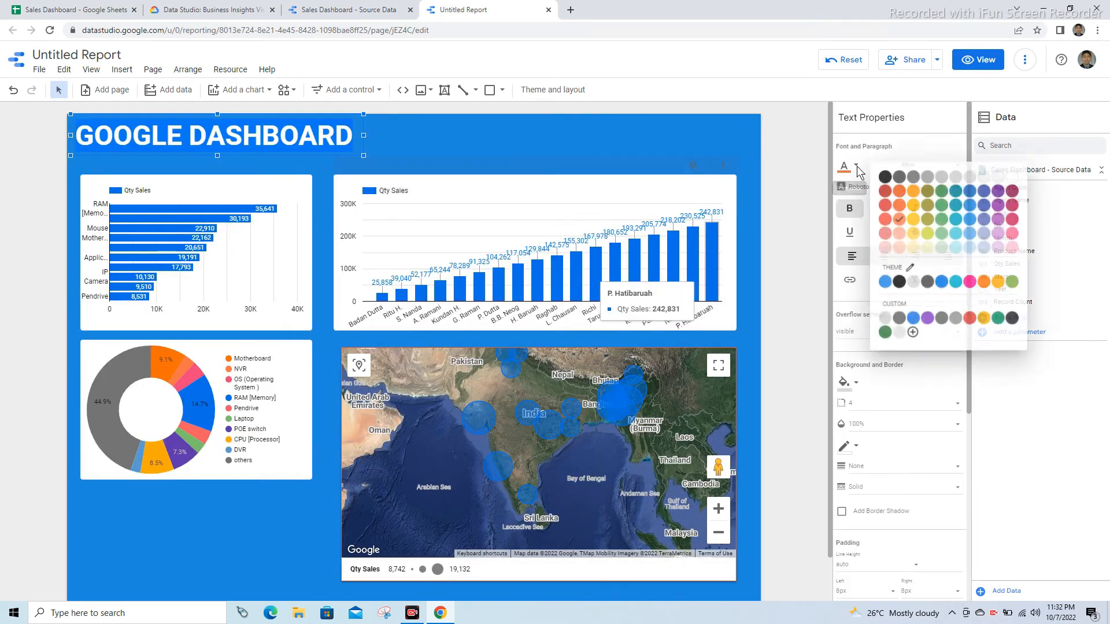
# - Recolor the GOOGLE DASHBOARD title white
pyautogui.click(881, 322)
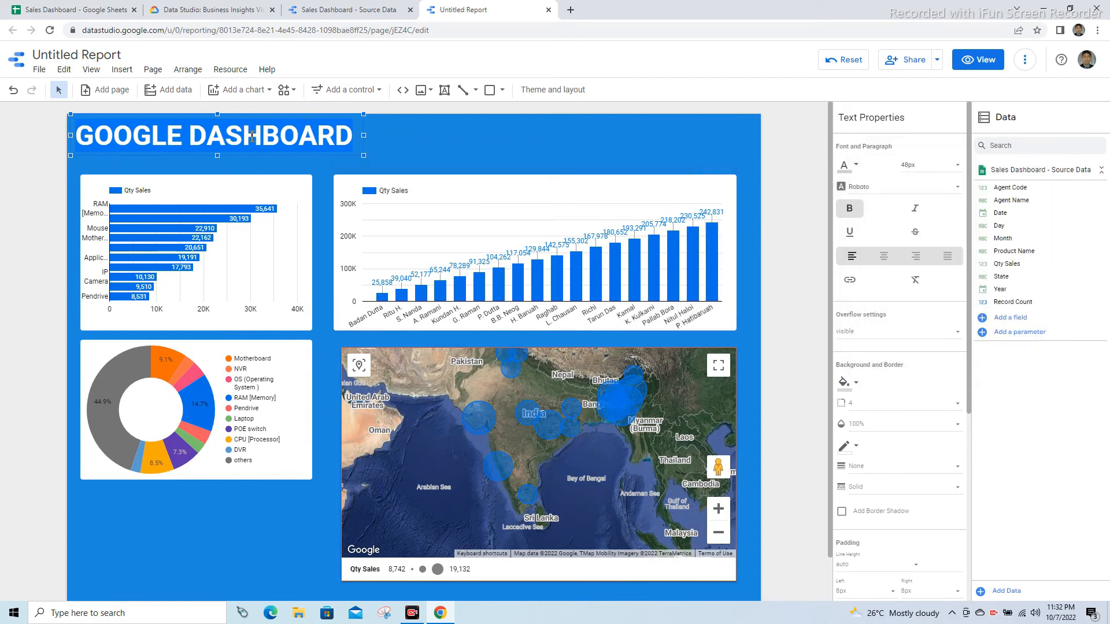
pyautogui.click(420, 148)
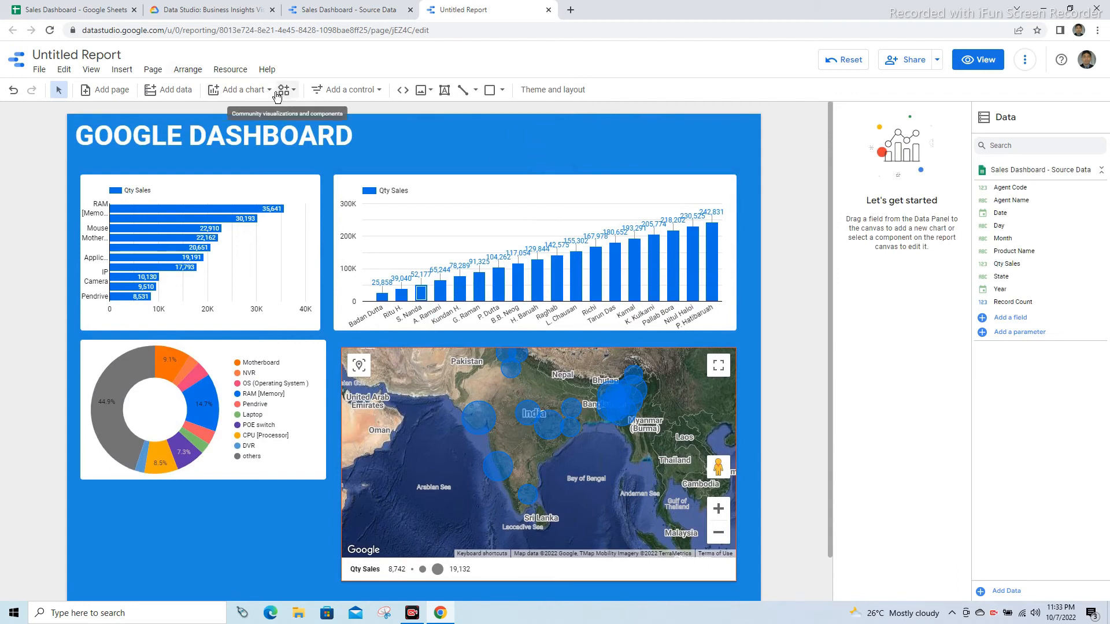
# - Add a Qty Sales scorecard and fit it beside the title, directly above the column chart
pyautogui.click(245, 90)
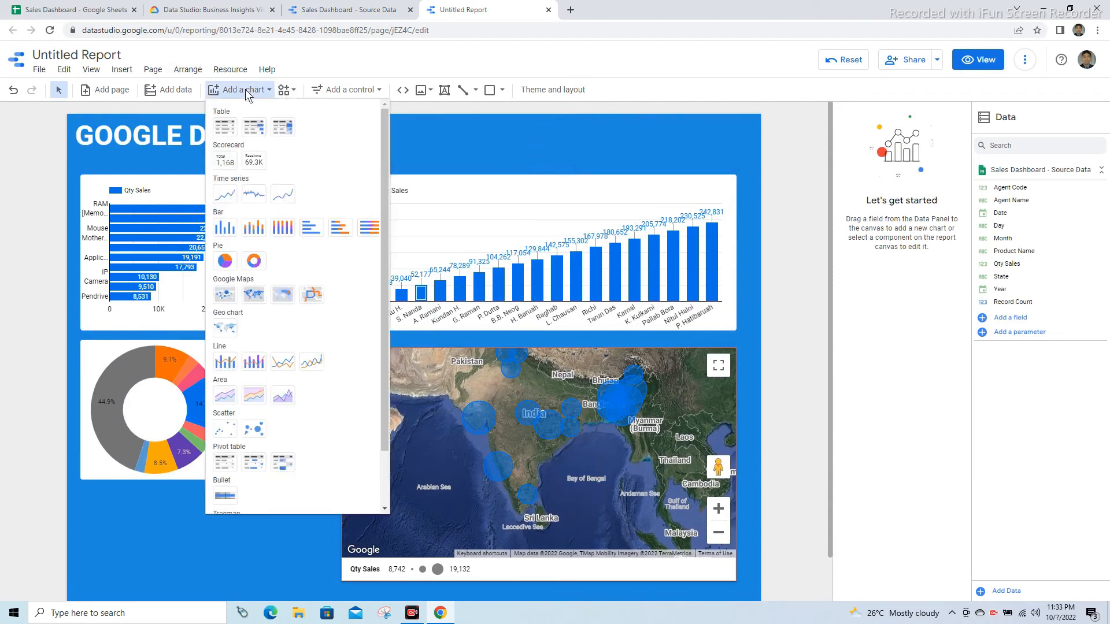
pyautogui.click(224, 163)
pyautogui.moveTo(509, 154); pyautogui.dragTo(532, 154)
pyautogui.moveTo(479, 184); pyautogui.dragTo(480, 165)
pyautogui.click(605, 146)
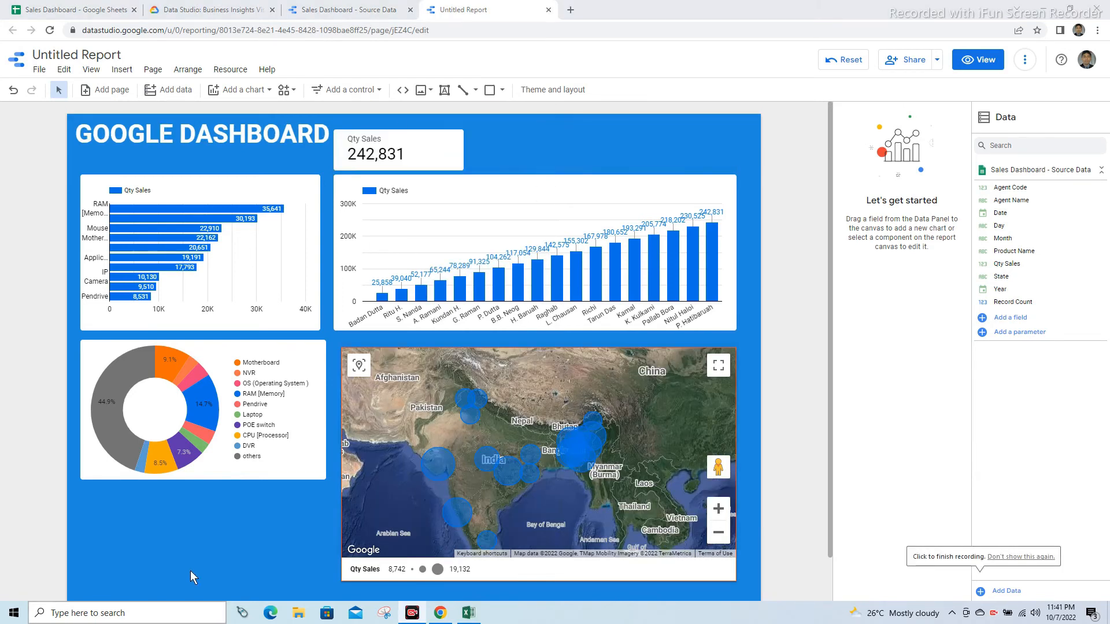
# - Add a bubble chart of Qty Sales against Record Count by Product Name below the donut chart and resize it to fit the page
pyautogui.scroll(-2, 197, 501)
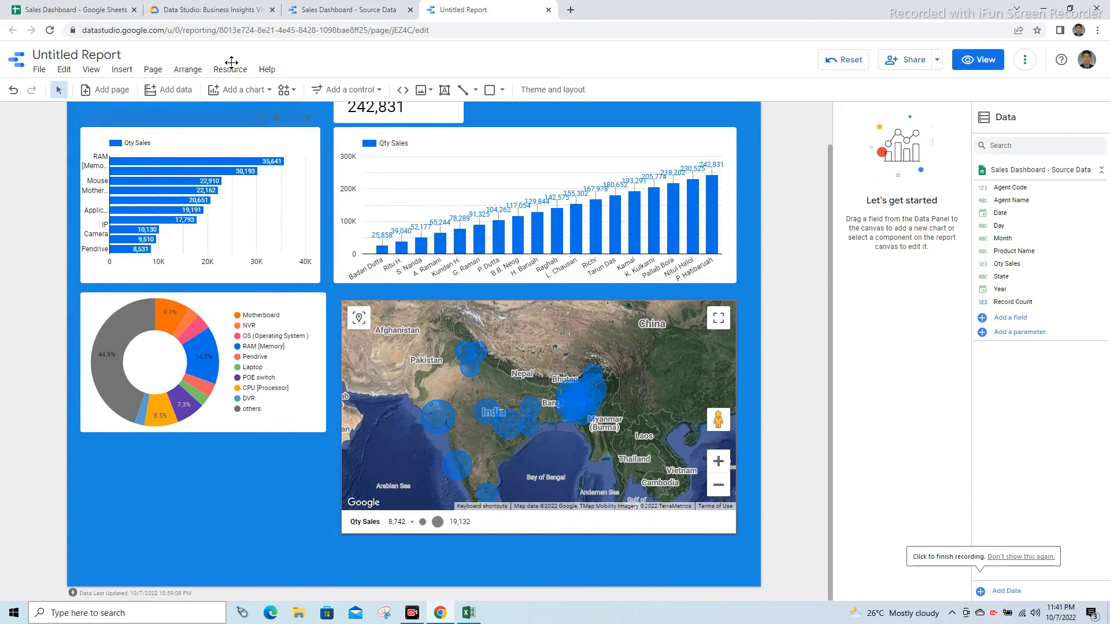
pyautogui.click(231, 91)
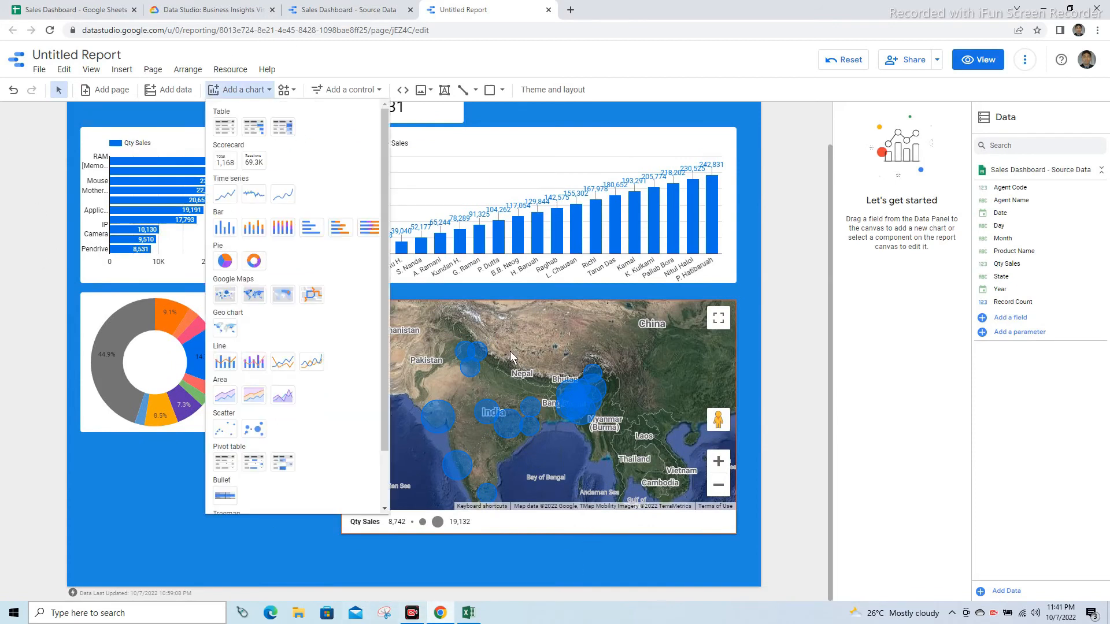
pyautogui.click(250, 426)
pyautogui.click(87, 434)
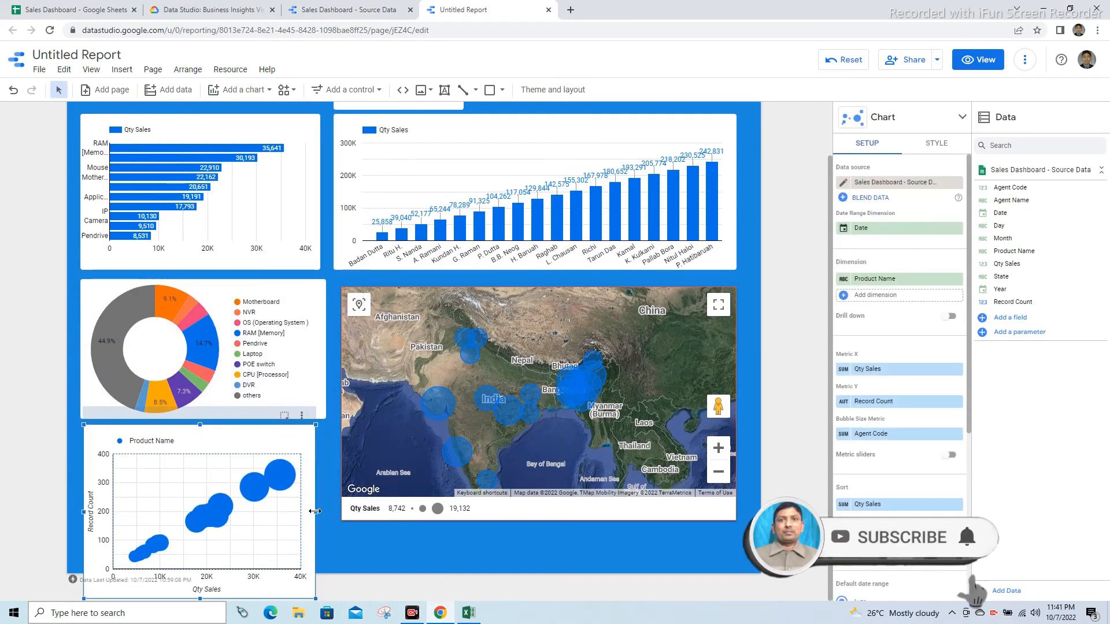
pyautogui.moveTo(315, 511); pyautogui.dragTo(324, 511)
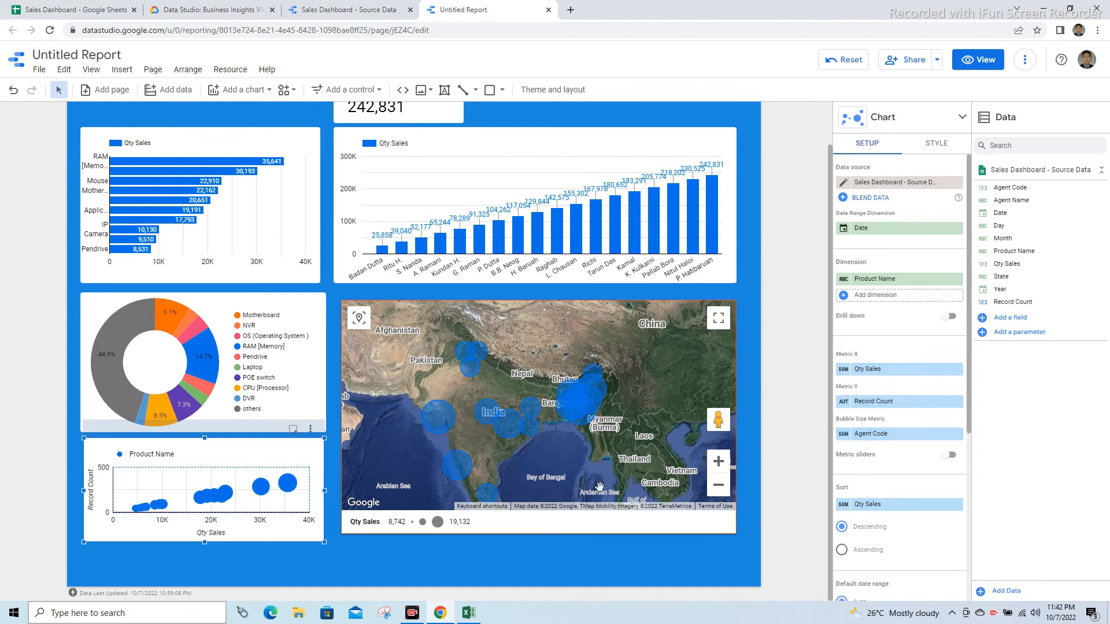
pyautogui.moveTo(204, 543); pyautogui.dragTo(204, 551)
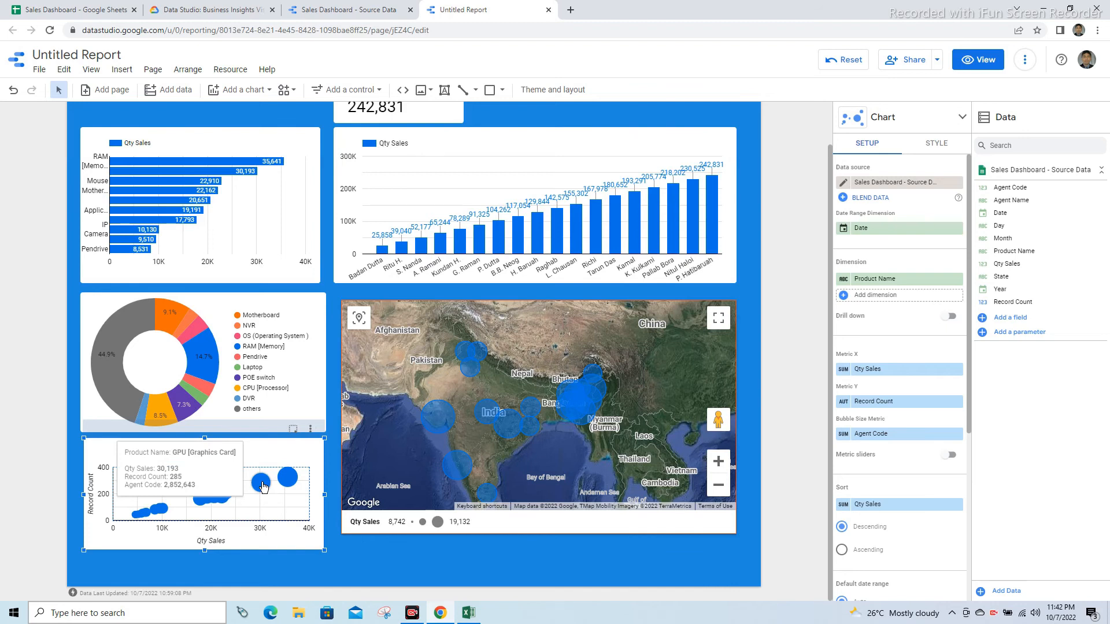
# - Cross-filter the report by the GPU [Graphics Card] bubble in the bubble chart, and clear that filter
pyautogui.click(261, 483)
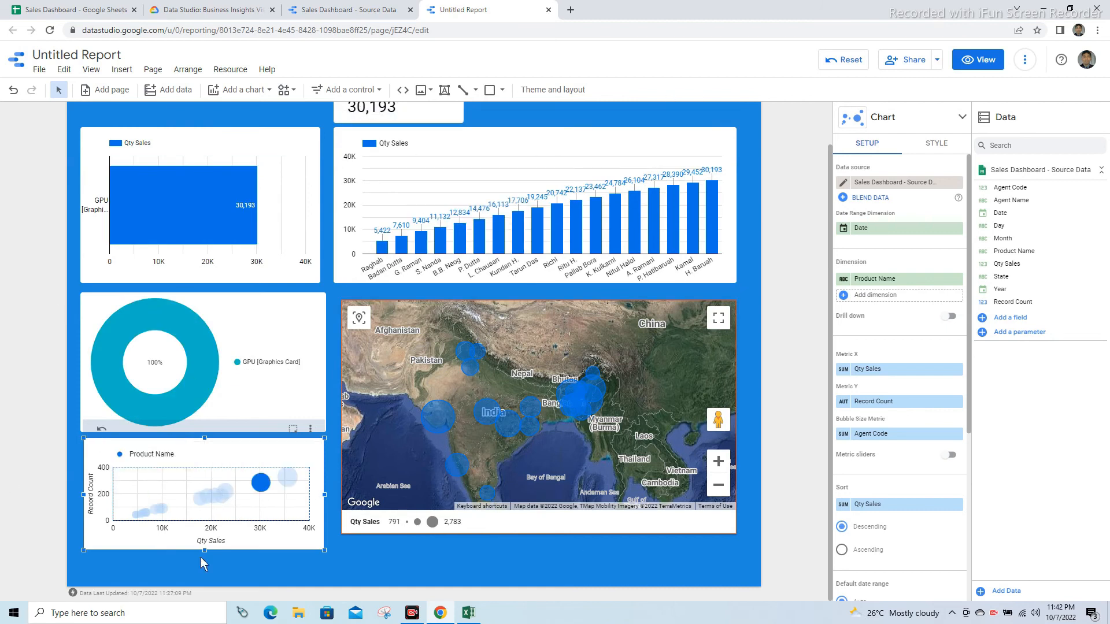
pyautogui.click(262, 484)
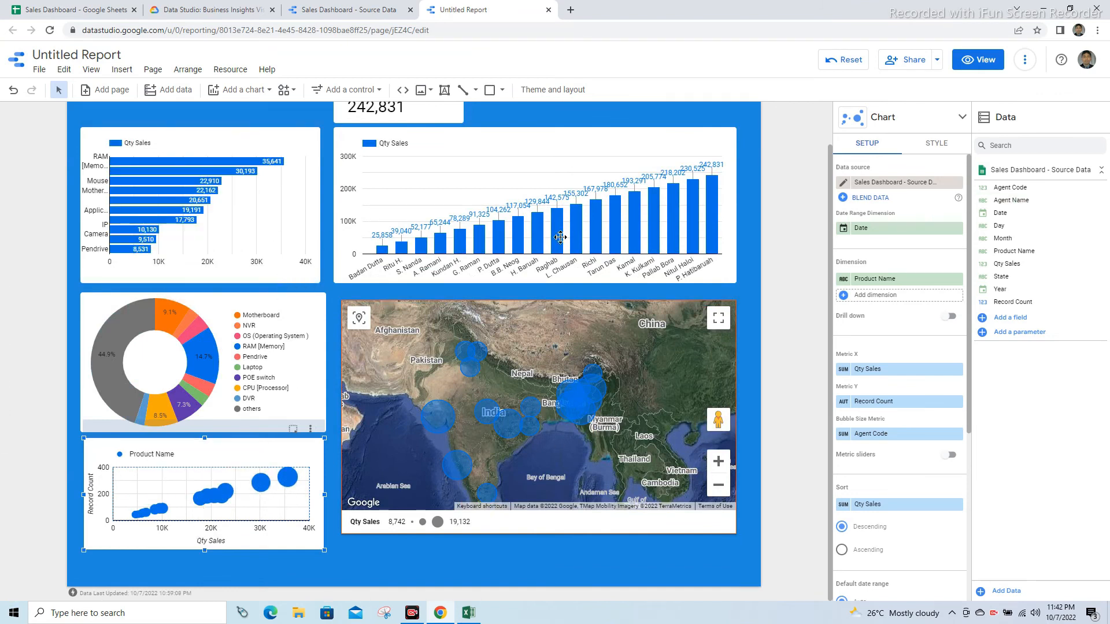
pyautogui.scroll(1, 632, 153)
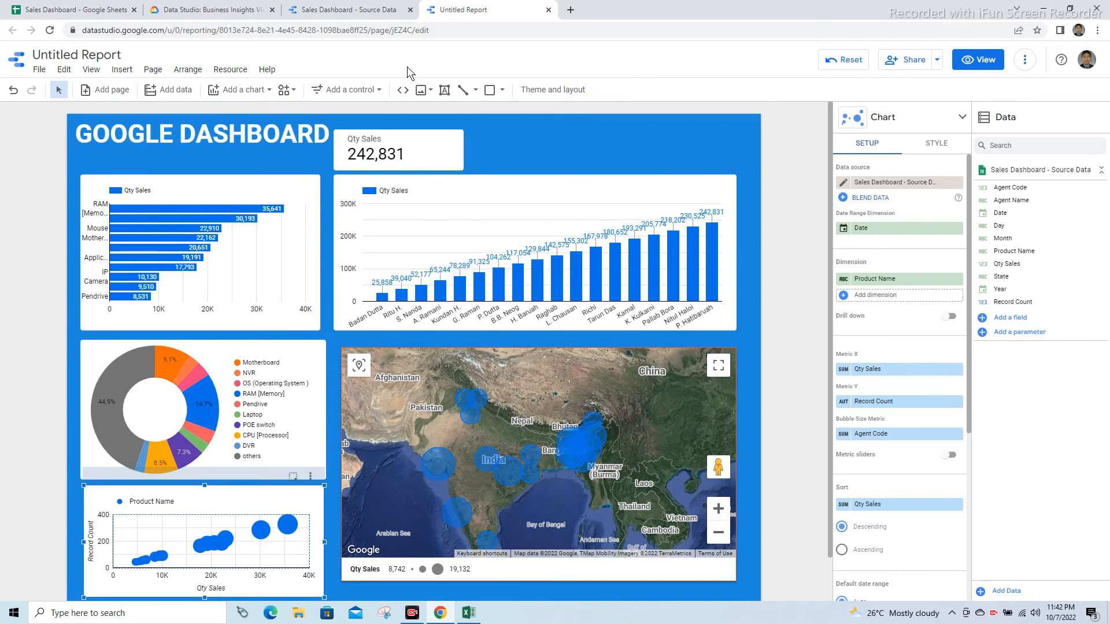
# - Add a drop-down list control for Agent Name beside the Qty Sales scorecard and narrow it
pyautogui.click(342, 92)
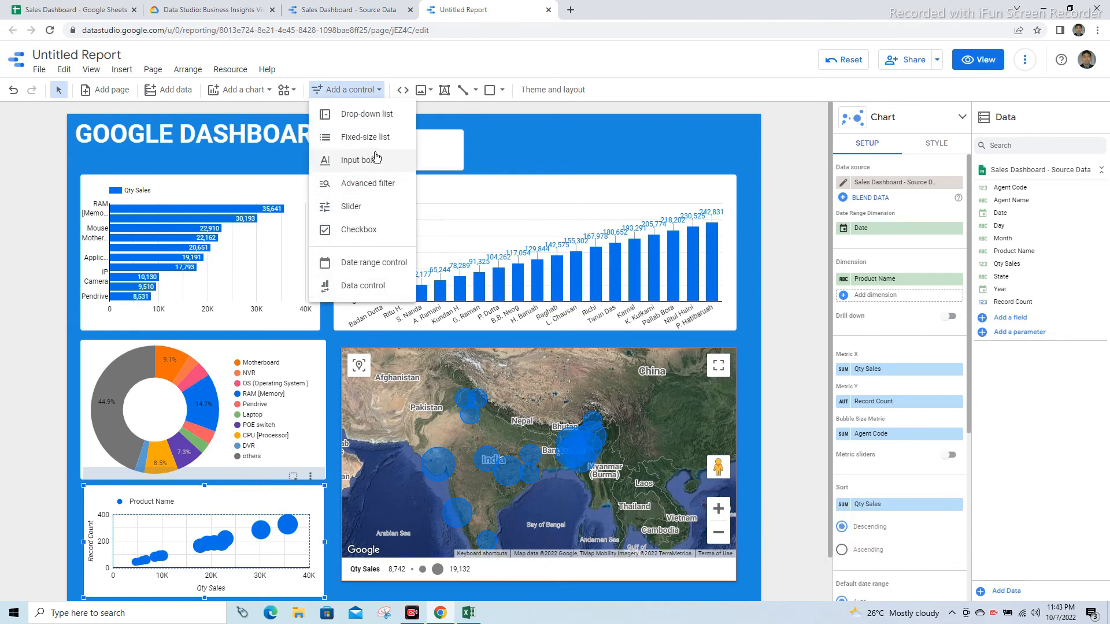
pyautogui.click(358, 115)
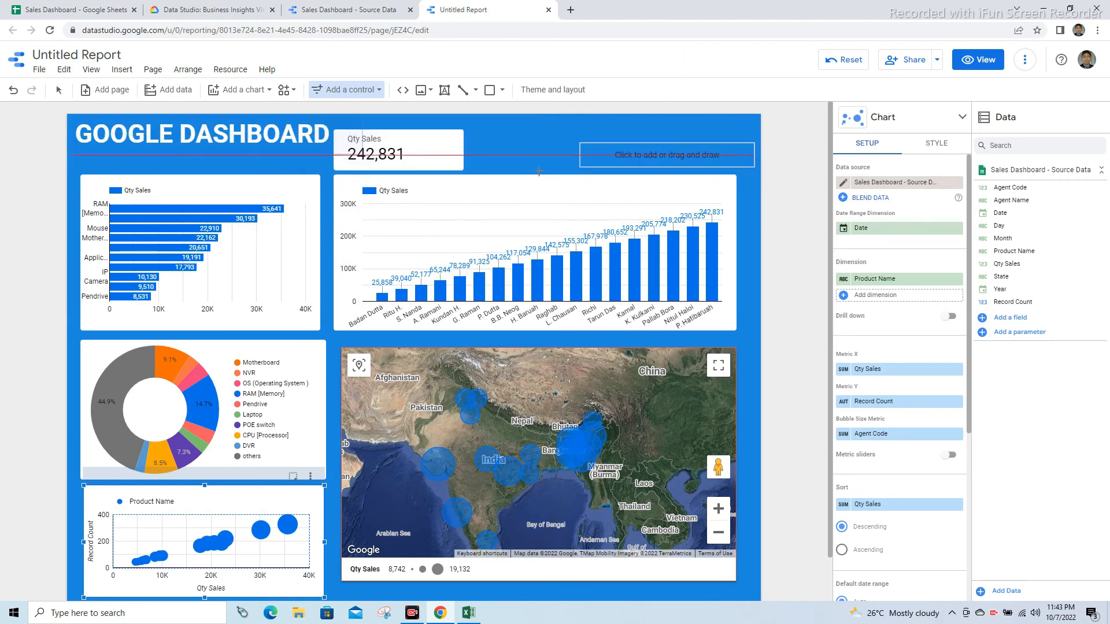
pyautogui.click(536, 134)
pyautogui.moveTo(662, 136); pyautogui.dragTo(599, 123)
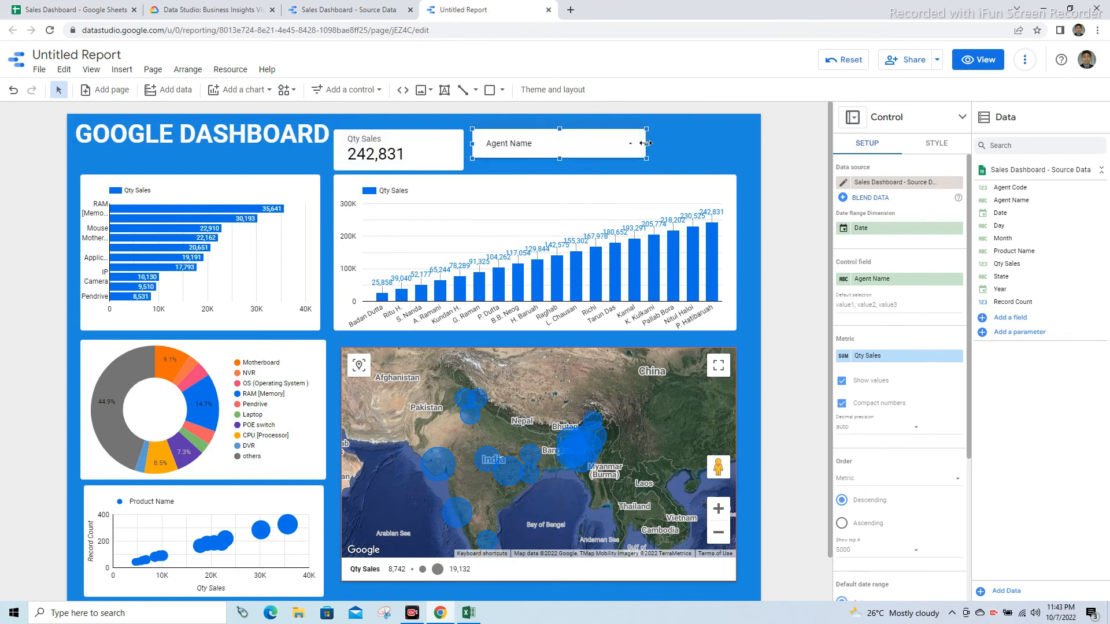
# - Deselect all agents in the Agent Name control and filter the report to only the third agent listed
pyautogui.click(621, 145)
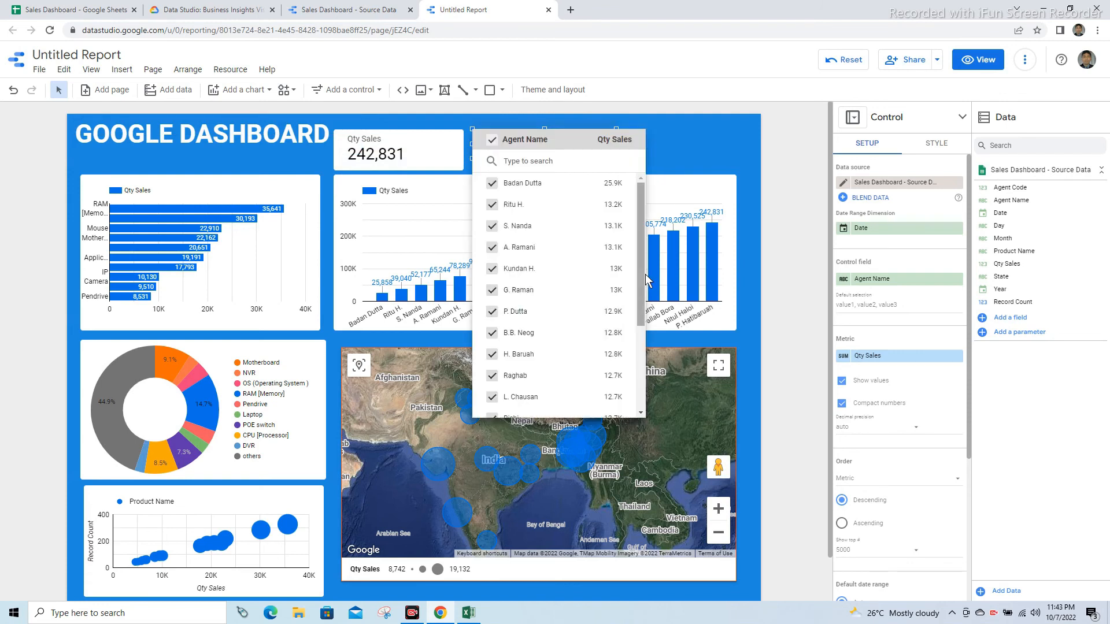
pyautogui.scroll(-2, 640, 272)
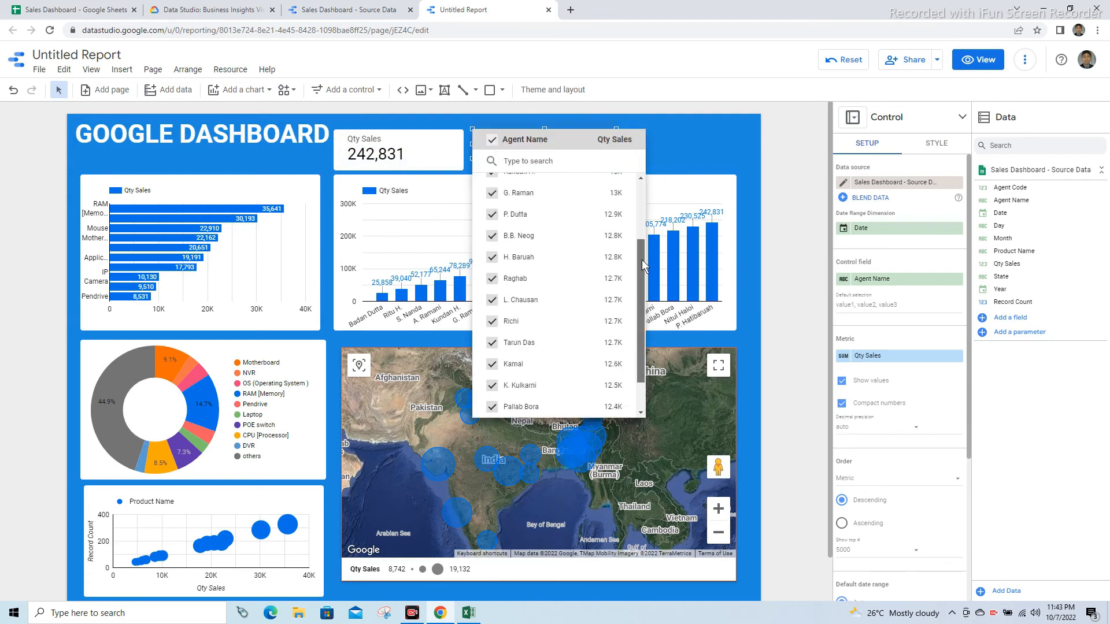
pyautogui.moveTo(644, 266); pyautogui.dragTo(598, 141)
pyautogui.click(492, 142)
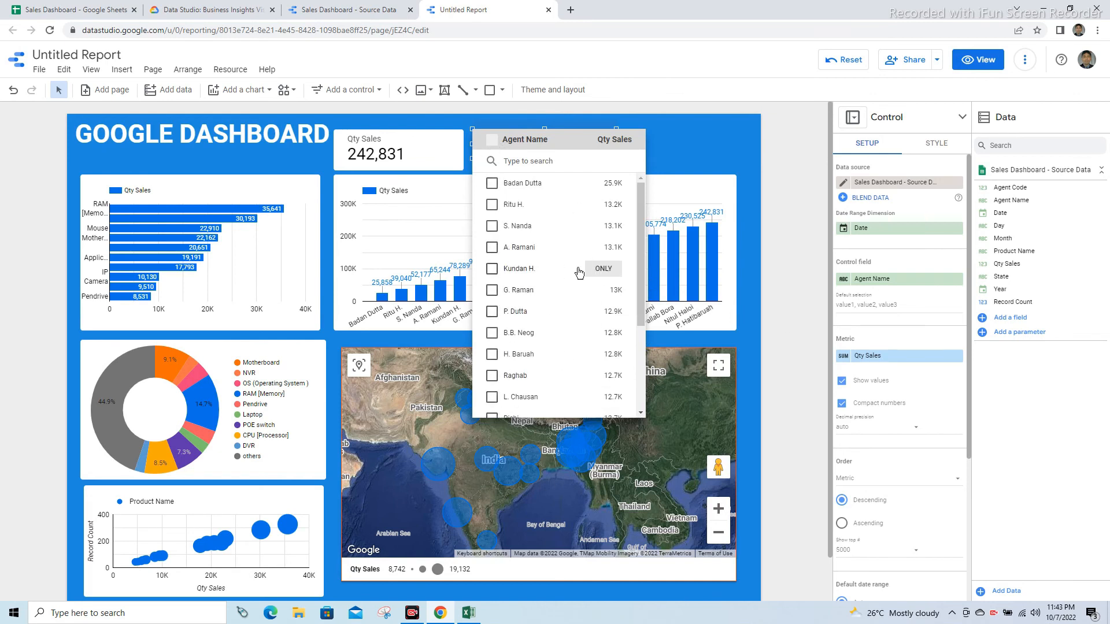
pyautogui.moveTo(576, 341)
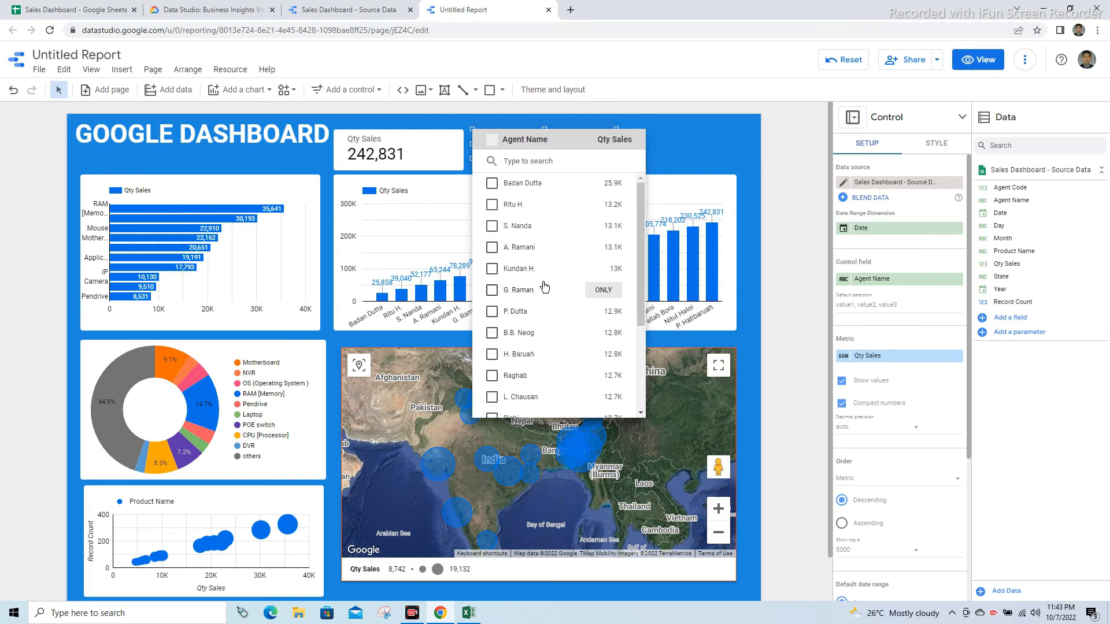
pyautogui.click(492, 226)
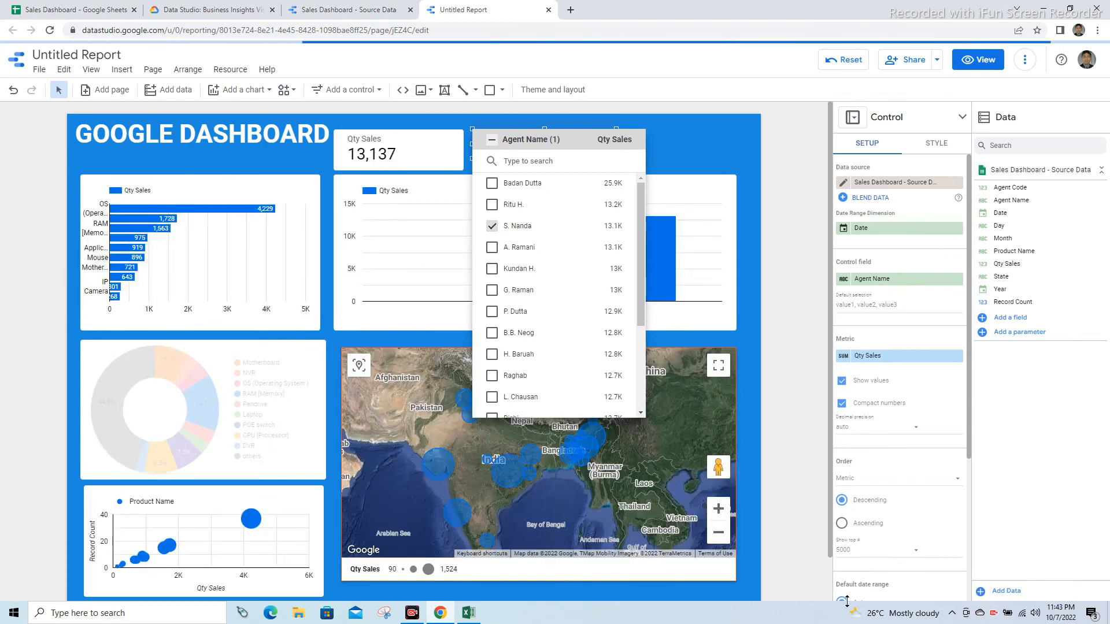
pyautogui.click(754, 140)
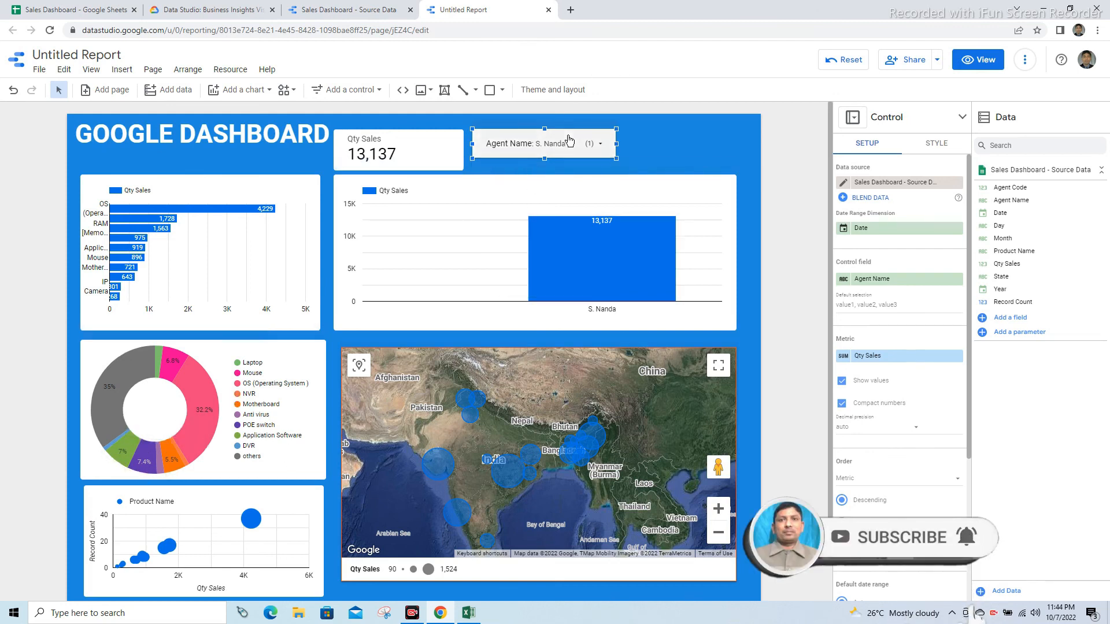
# - Switch the Agent Name filter from the third agent to the sixth agent in the list
pyautogui.click(599, 144)
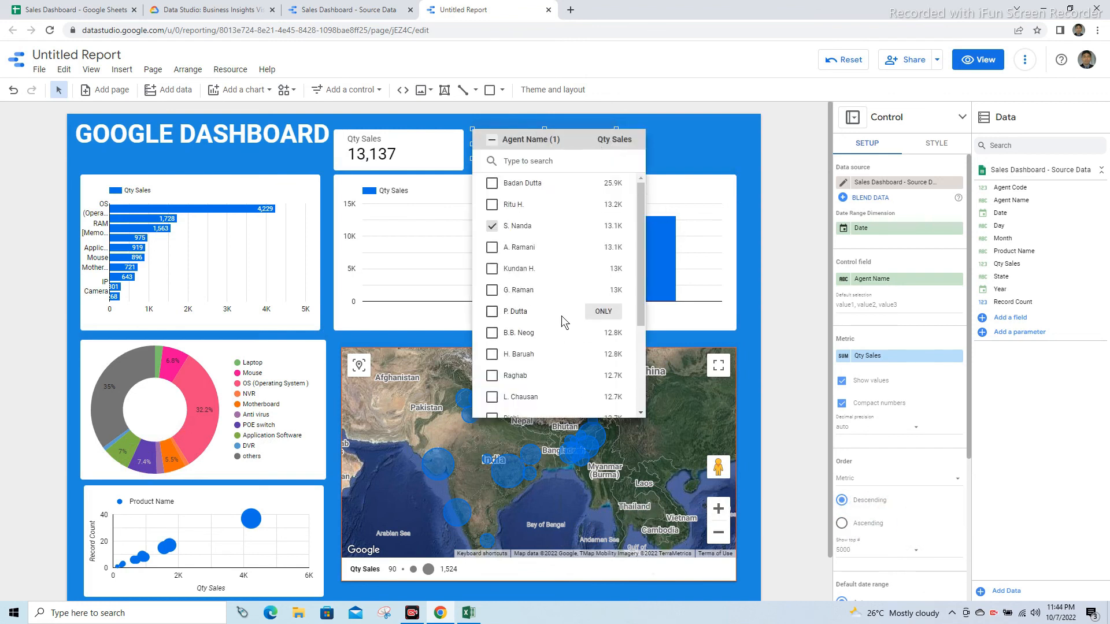
pyautogui.click(492, 227)
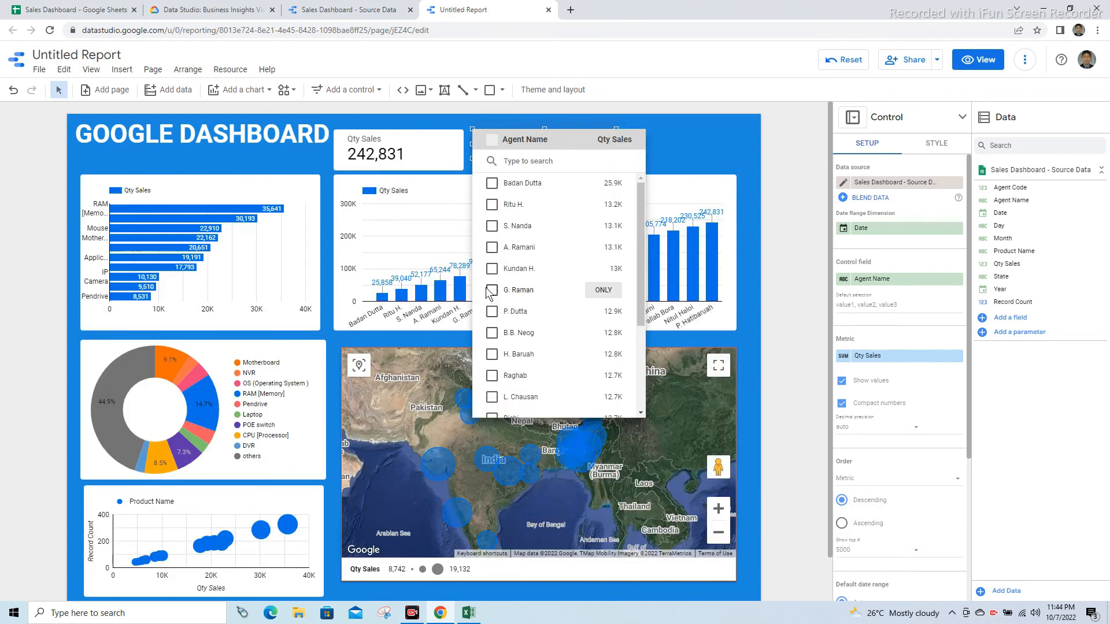
pyautogui.click(492, 291)
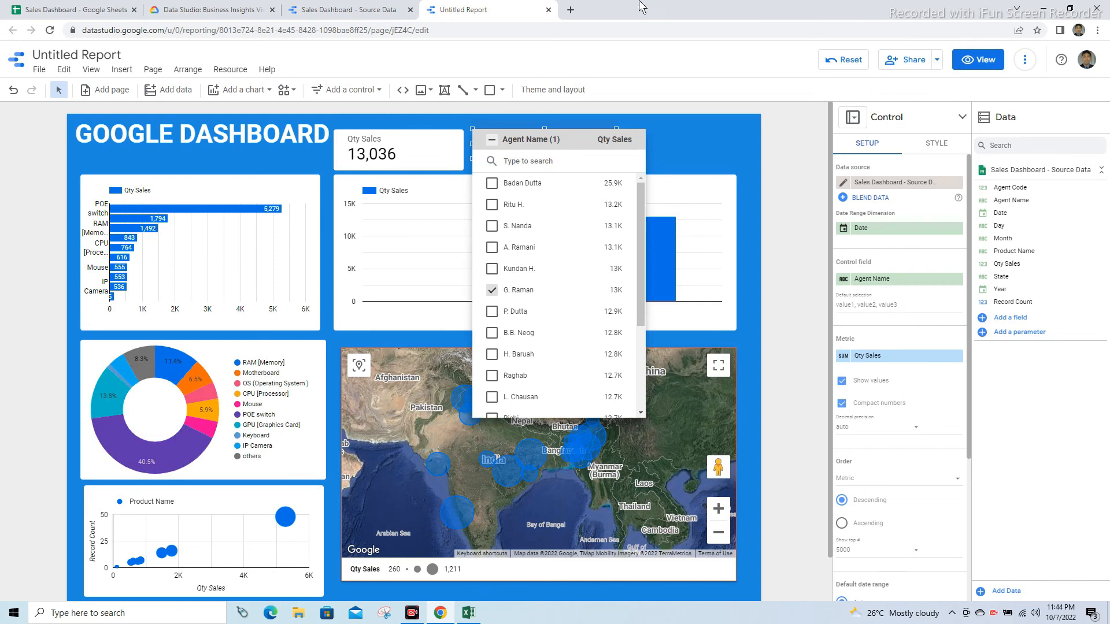
pyautogui.press('Escape')
# - Add an input box control for State beside the Agent Name control and narrow it to fit within the page
pyautogui.click(350, 89)
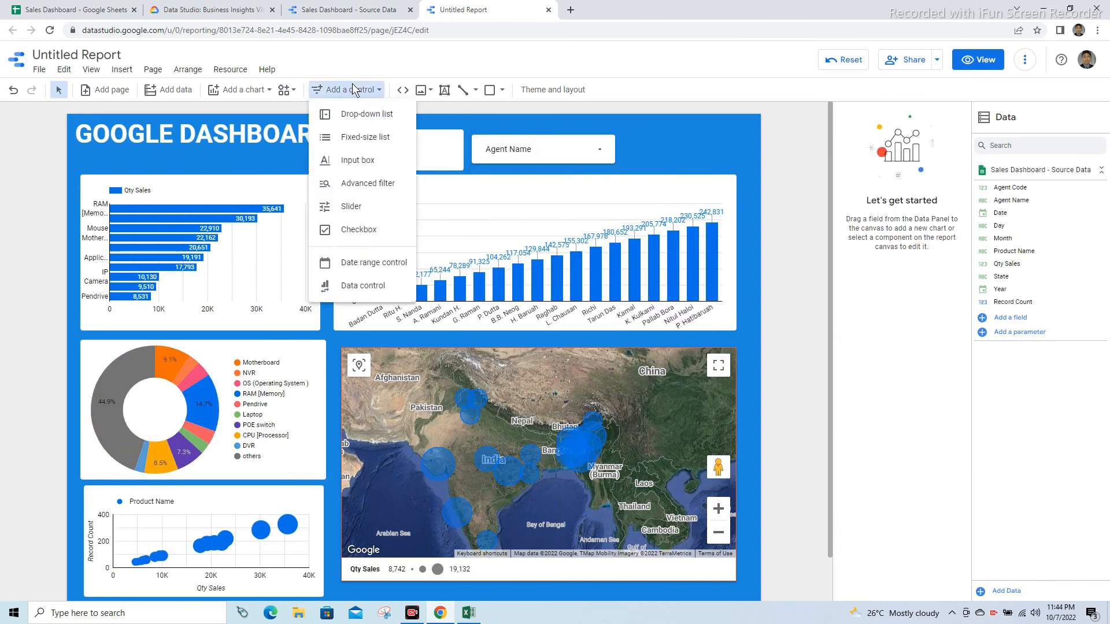
pyautogui.click(359, 162)
pyautogui.click(628, 135)
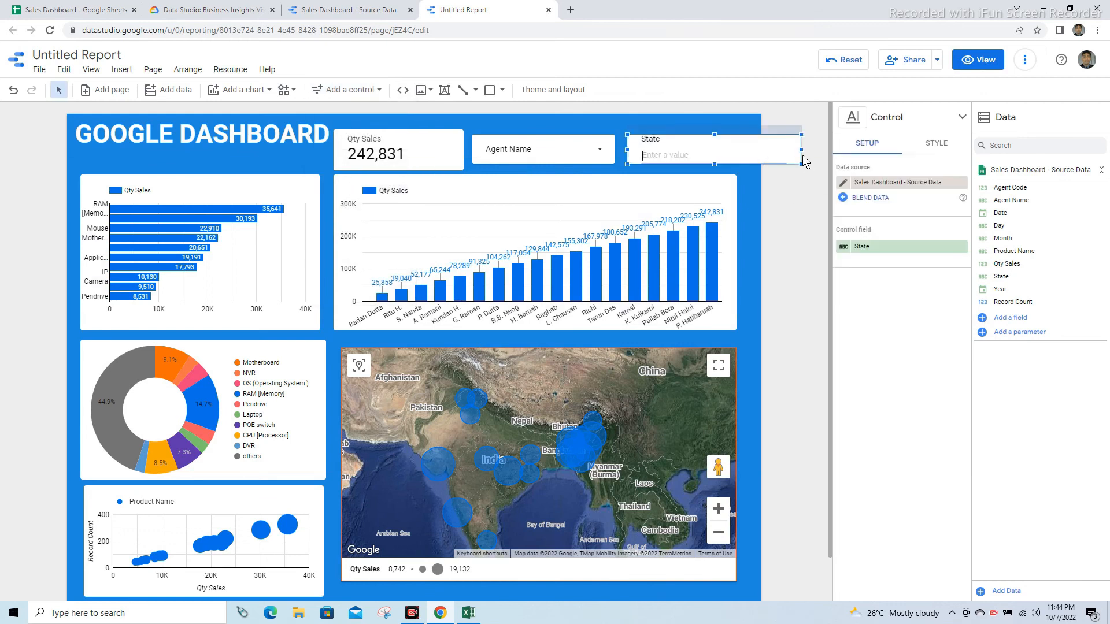
pyautogui.moveTo(800, 150); pyautogui.dragTo(746, 150)
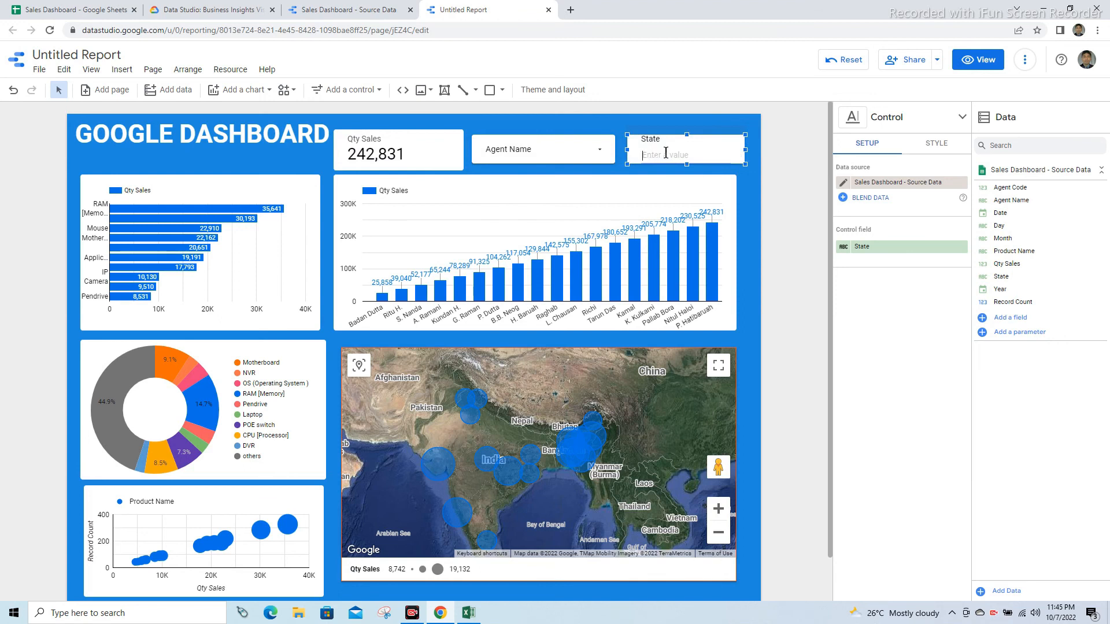
# - Filter the report to the state Assam with the State input box and review the charts
pyautogui.click(679, 149)
pyautogui.write('Assam')
pyautogui.press('Return')
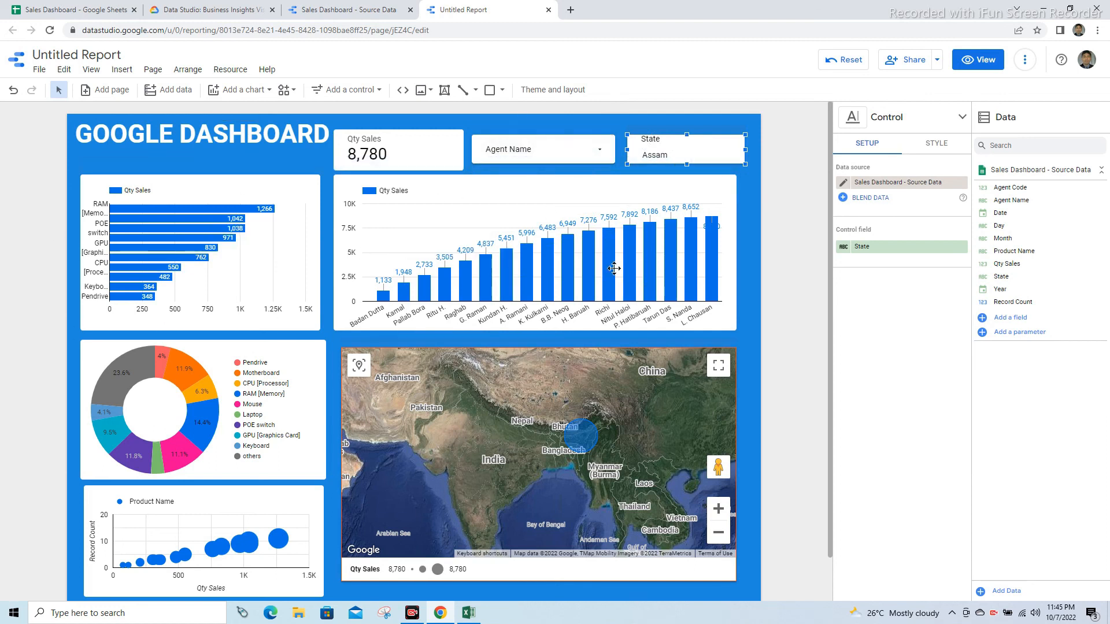
pyautogui.scroll(-1, 742, 325)
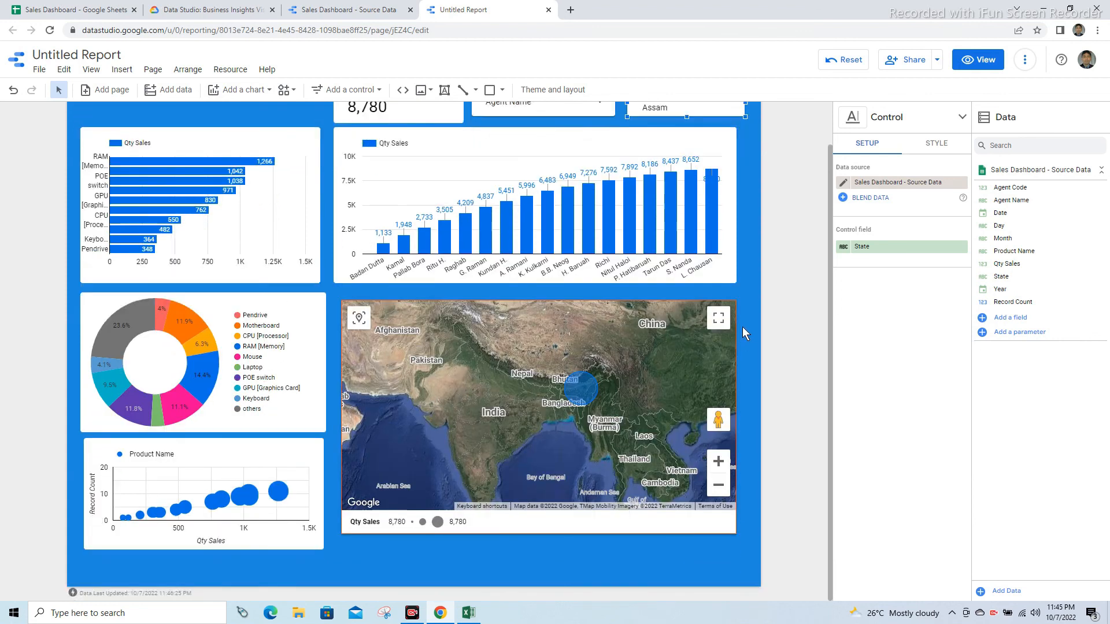
pyautogui.scroll(1, 279, 142)
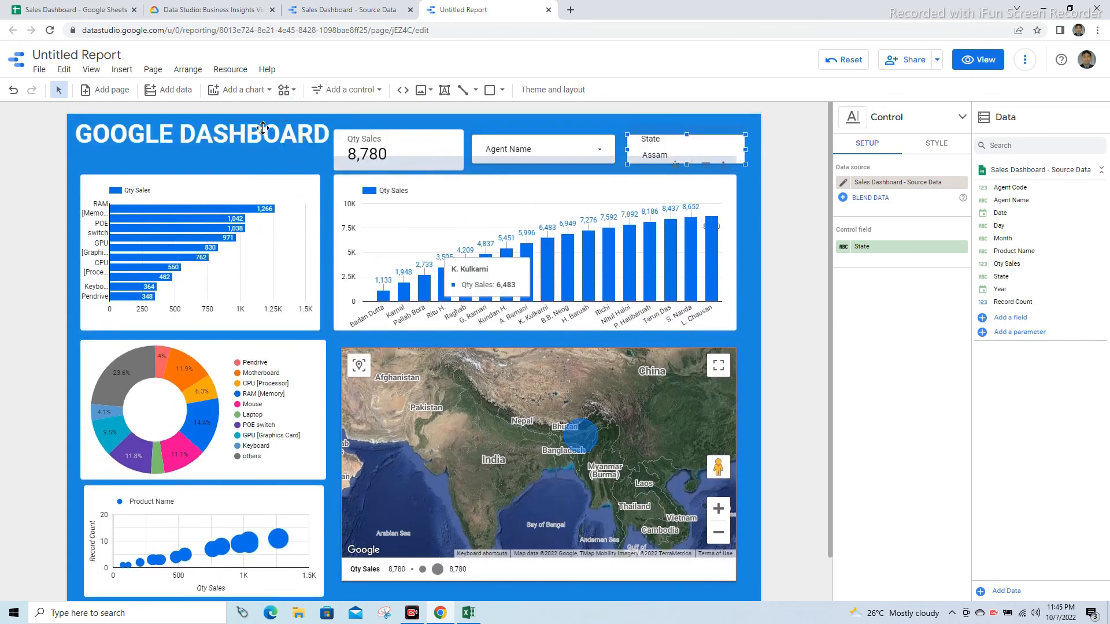